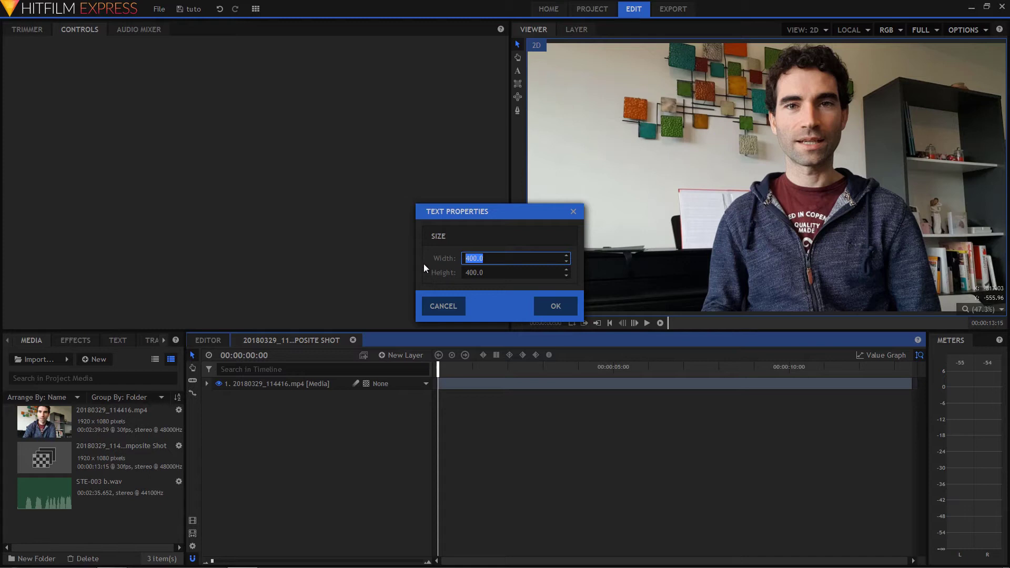
# Step: Create a text layer 1920 wide and 200 high, and move it down to the bottom edge of the frame
pyautogui.write('1920')
pyautogui.moveTo(493, 273); pyautogui.dragTo(449, 277)
pyautogui.write('2')
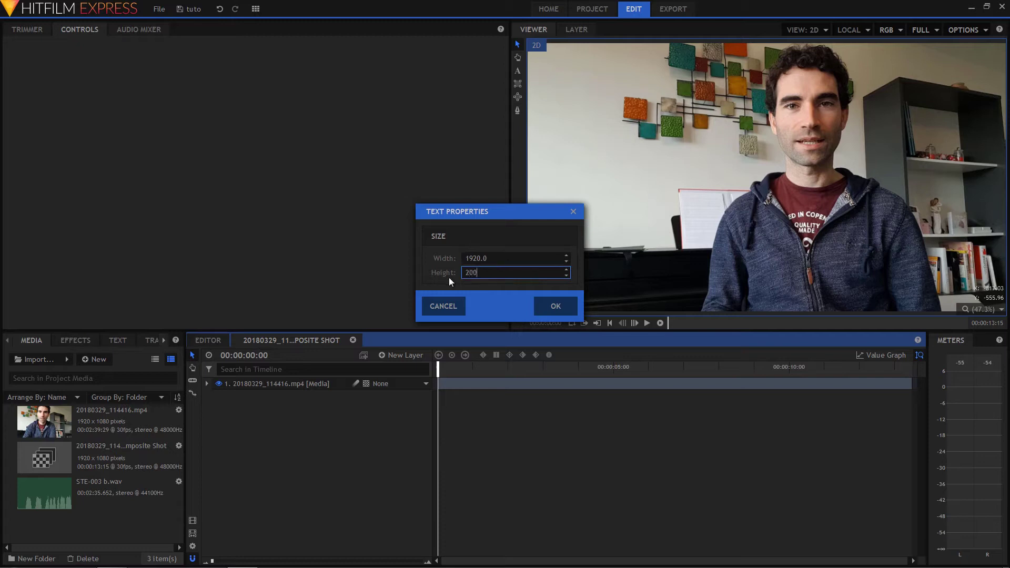
pyautogui.write('00')
pyautogui.click(553, 305)
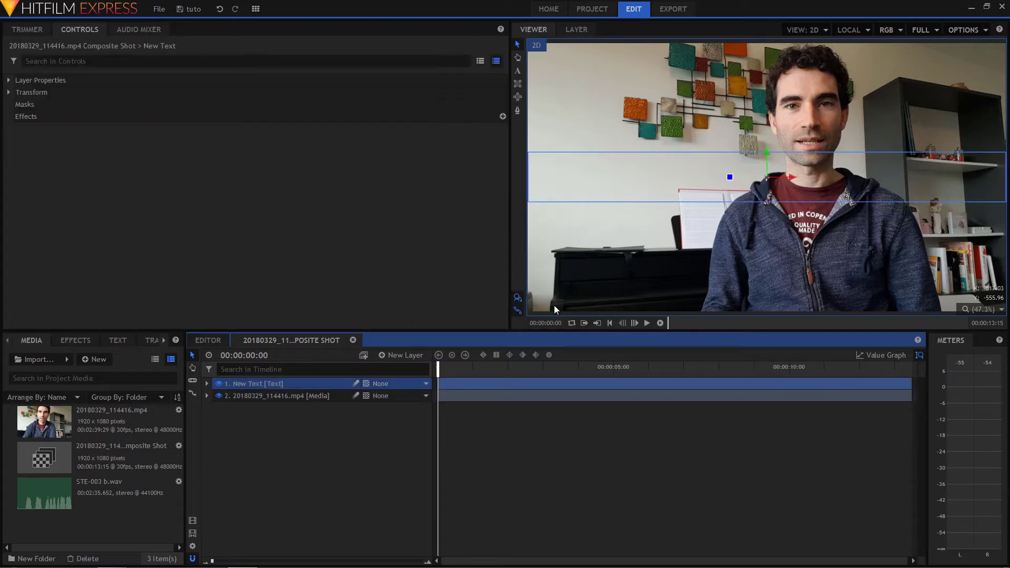
pyautogui.moveTo(767, 157); pyautogui.dragTo(757, 262)
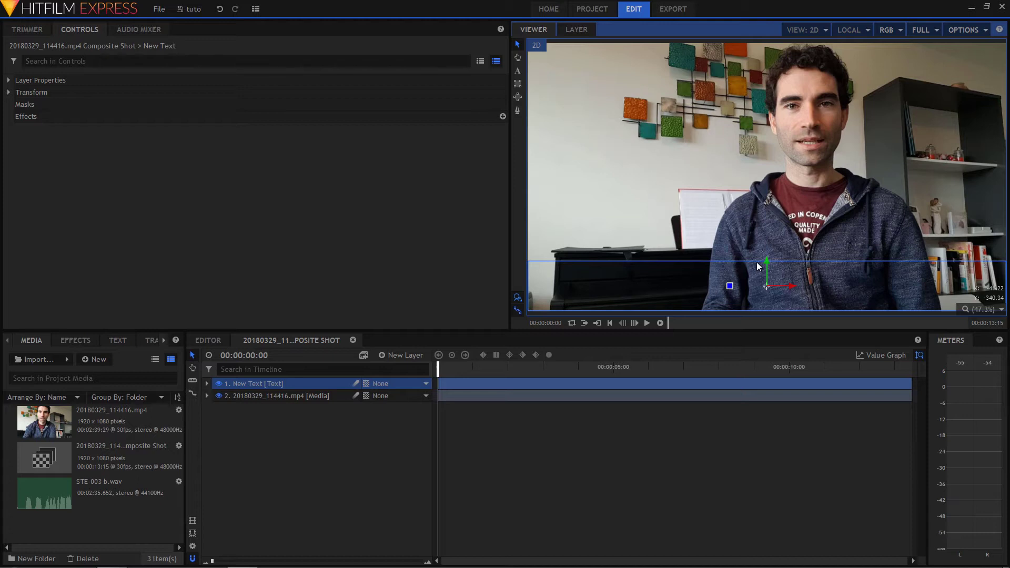
# Step: Enter the caption "Salut !" in the new text layer at 00:00:00:28 and centre-align it
pyautogui.press('space')
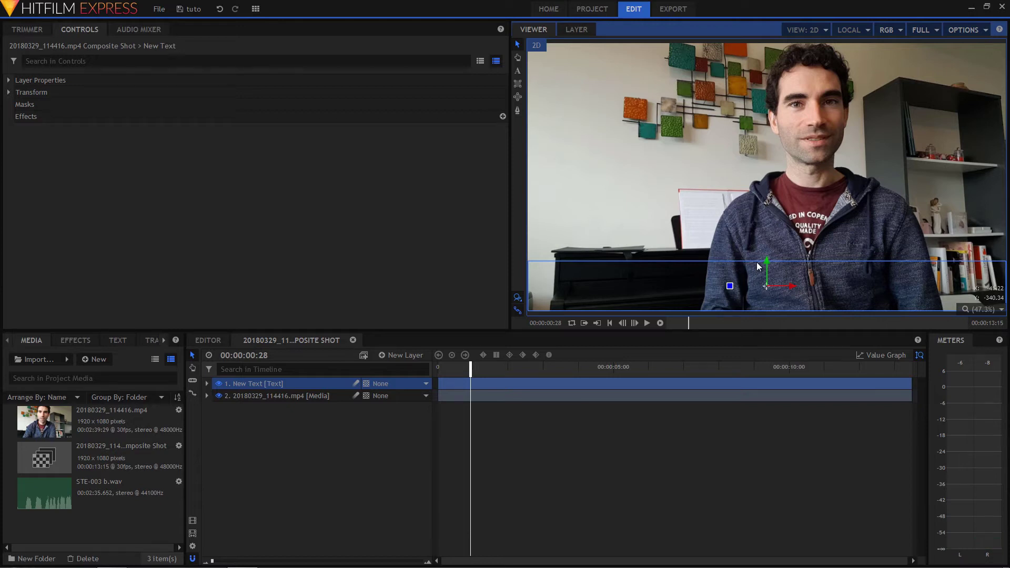
pyautogui.click(518, 75)
pyautogui.write('Salut !')
pyautogui.moveTo(583, 270); pyautogui.dragTo(507, 274)
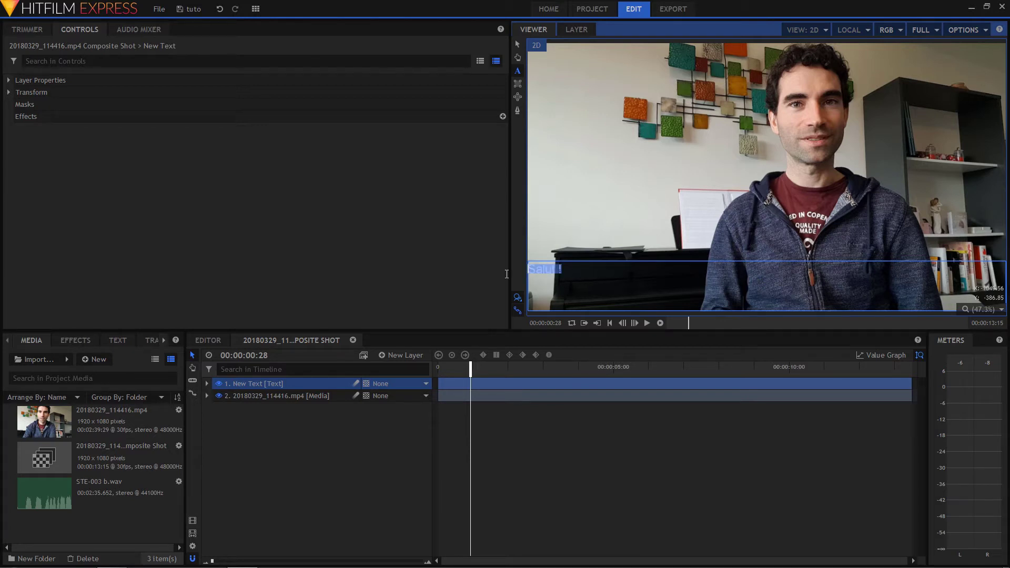
pyautogui.click(122, 340)
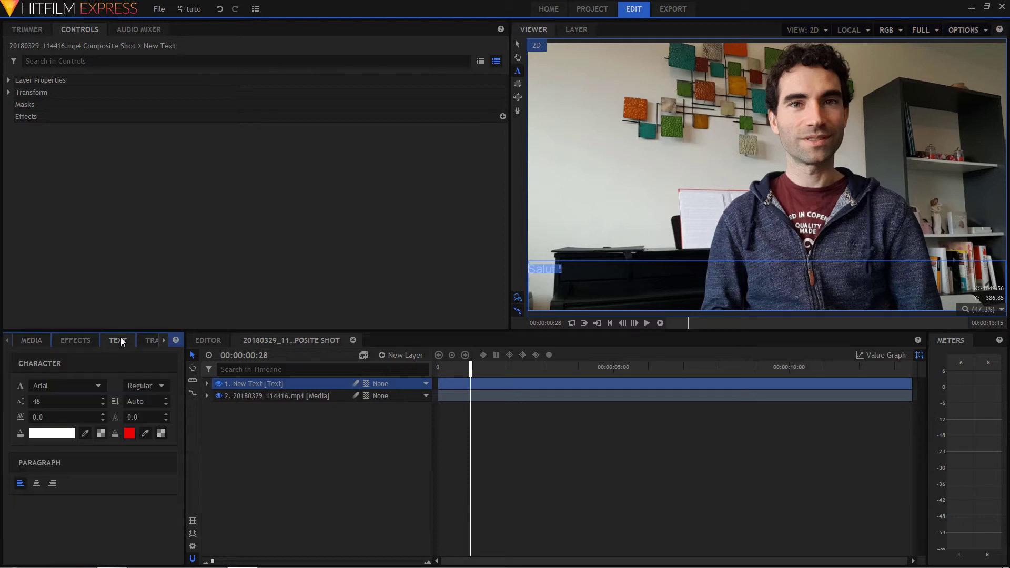
pyautogui.click(37, 487)
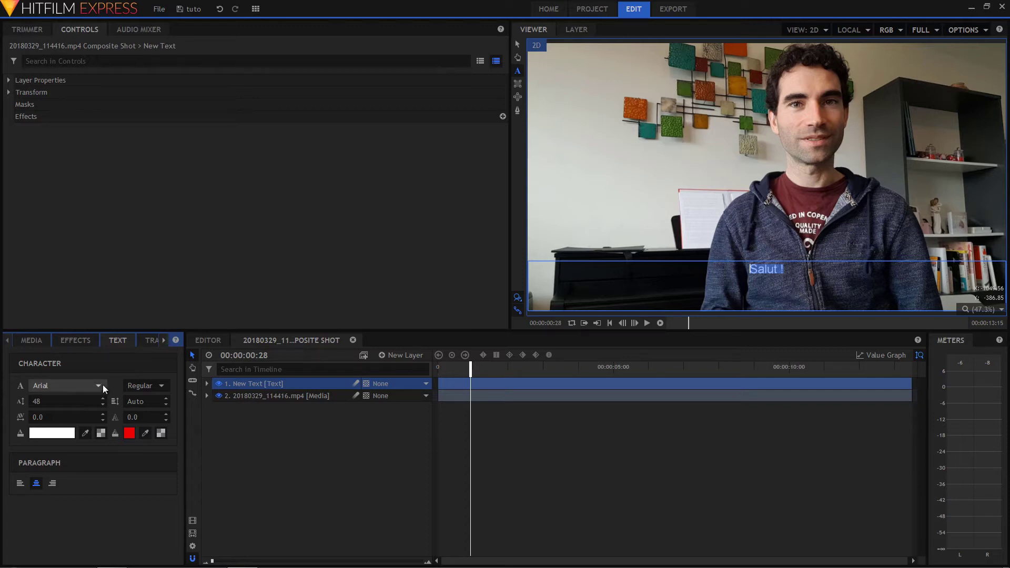
# Step: Set the "Salut !" caption's font to Arial Rounded MT Bold and its size to 100
pyautogui.click(101, 384)
pyautogui.scroll(-2, 93, 354)
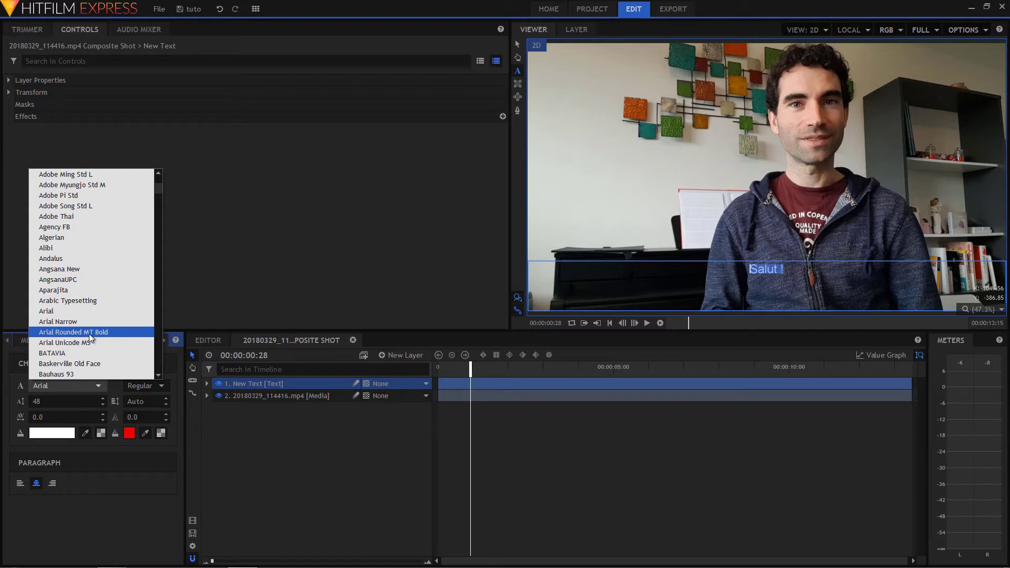
pyautogui.click(89, 332)
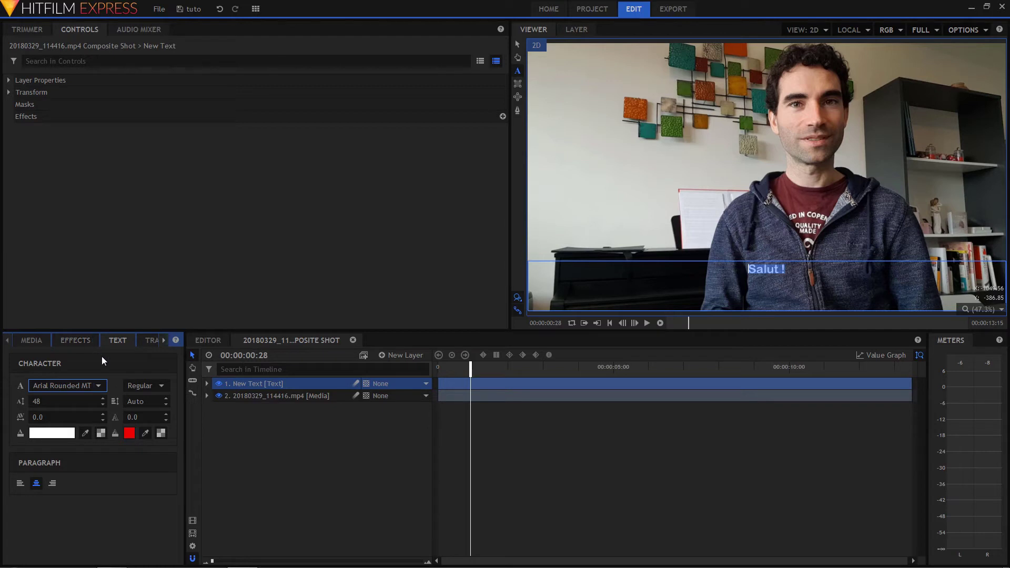
pyautogui.moveTo(57, 403); pyautogui.dragTo(90, 404)
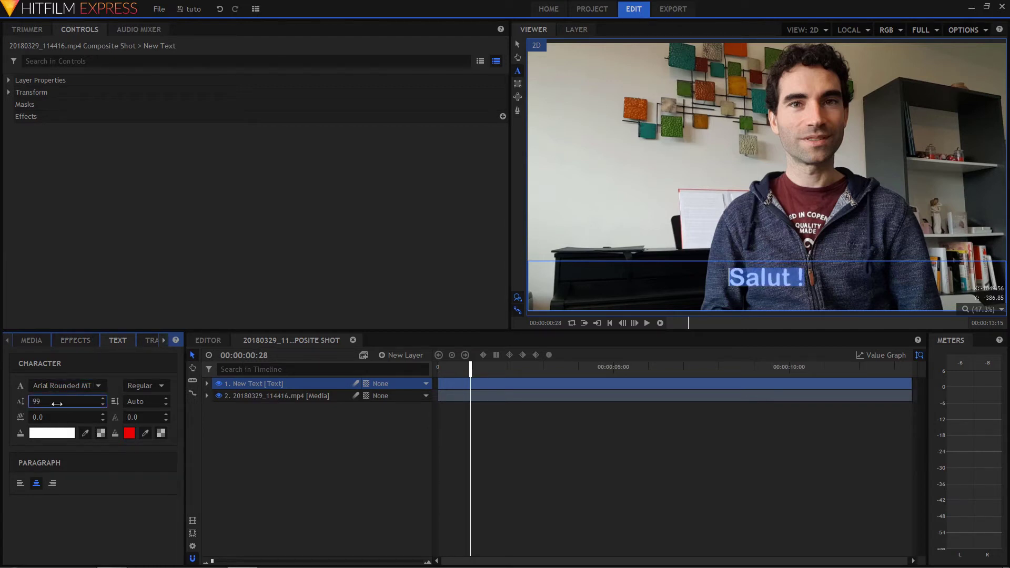
pyautogui.doubleClick(54, 402)
pyautogui.write('100')
# Step: Give the caption text a black outline (#000000) with a width of 3
pyautogui.click(141, 417)
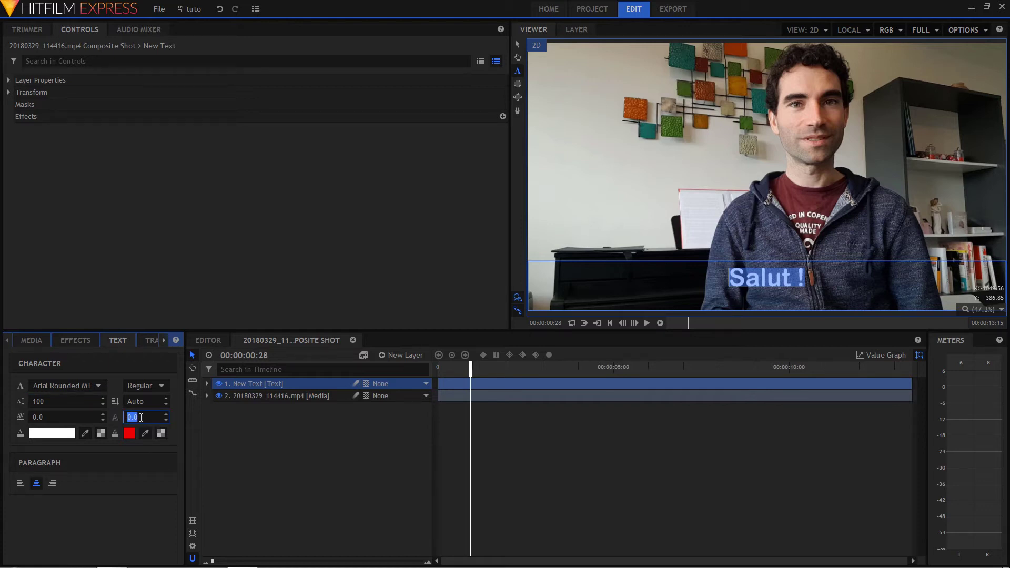
pyautogui.write('3')
pyautogui.press('Return')
pyautogui.click(129, 433)
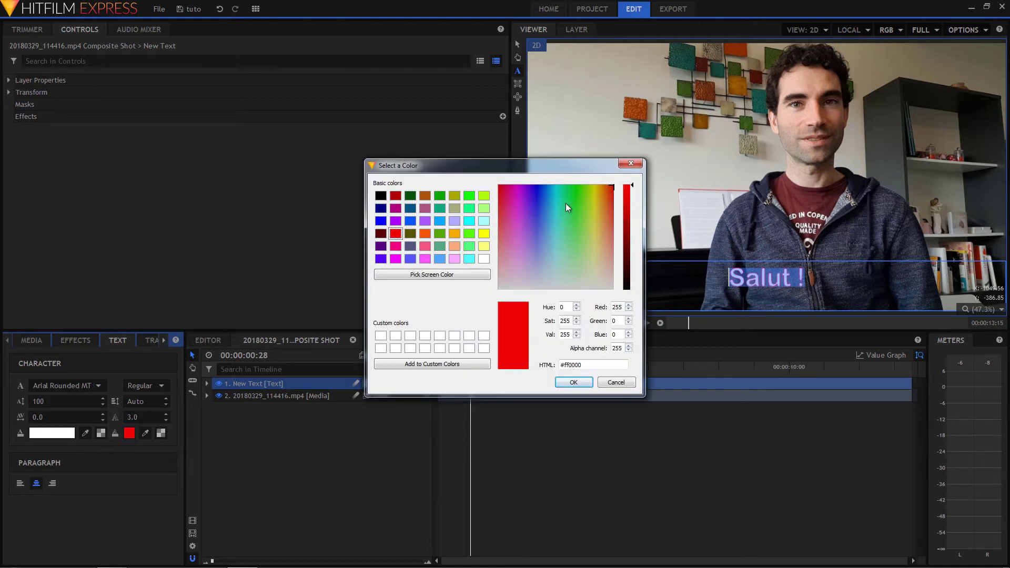
pyautogui.moveTo(634, 270); pyautogui.dragTo(633, 303)
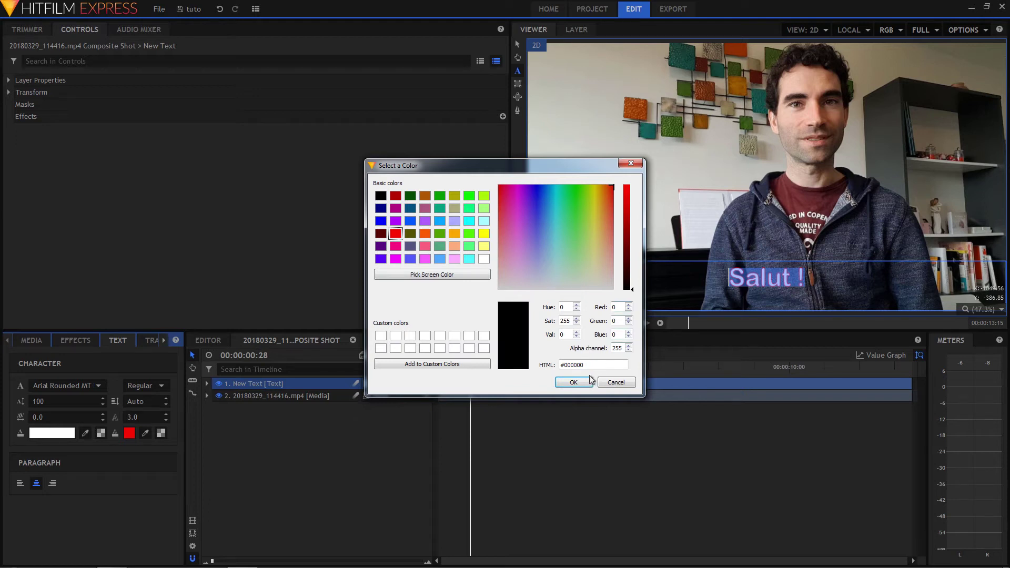
pyautogui.click(573, 382)
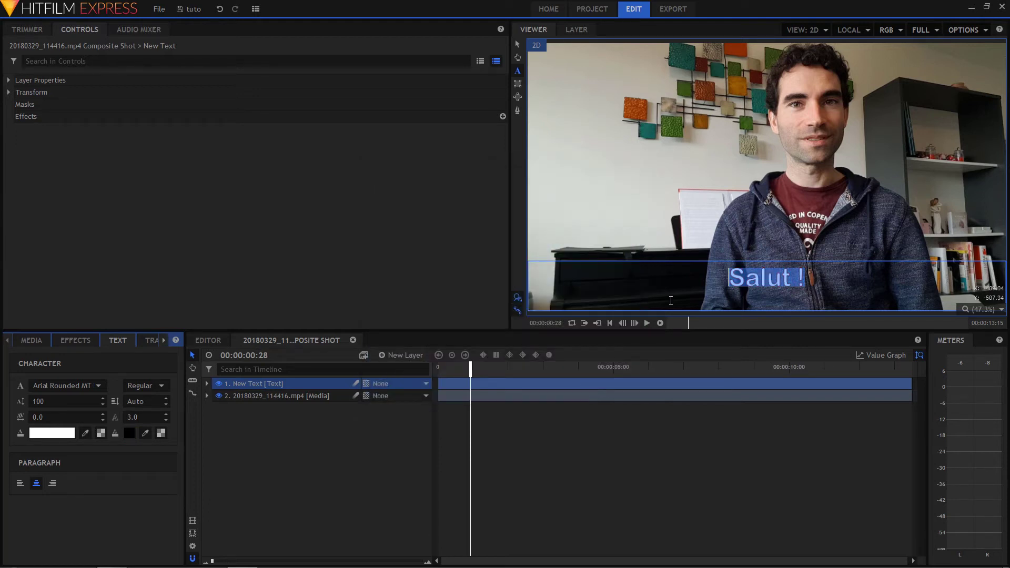
pyautogui.click(682, 282)
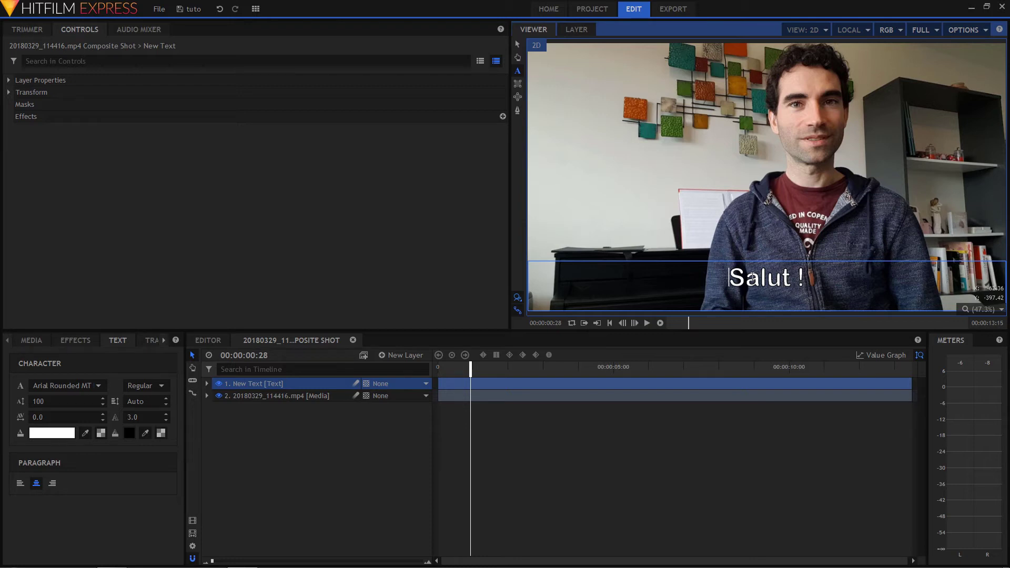
# Step: Find the Drop Shadow effect by searching for "shadow", apply it to the text layer and collapse the layer's properties
pyautogui.click(73, 340)
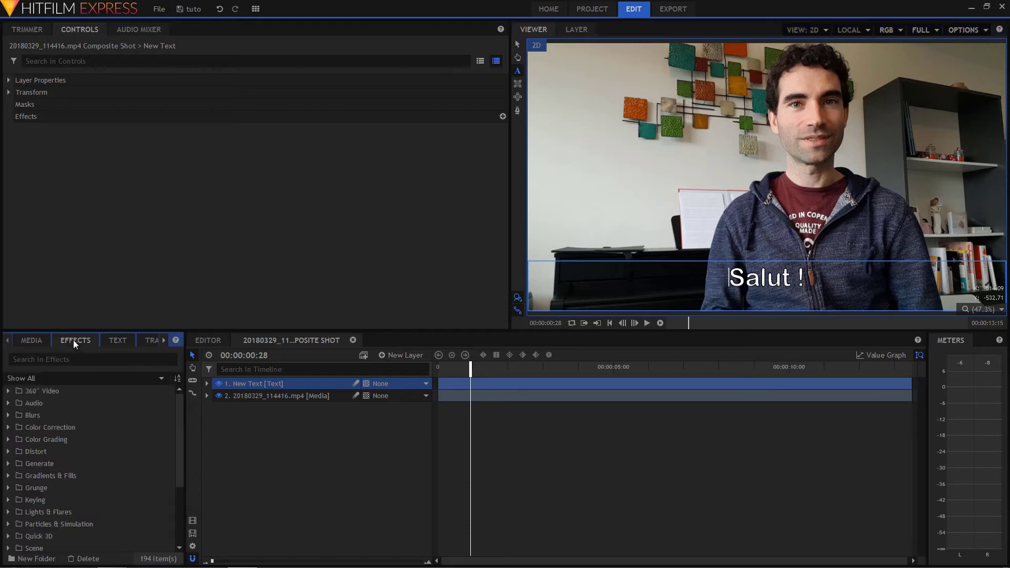
pyautogui.click(71, 359)
pyautogui.write('shadoxw')
pyautogui.press('BackSpace')
pyautogui.press('BackSpace')
pyautogui.write('w')
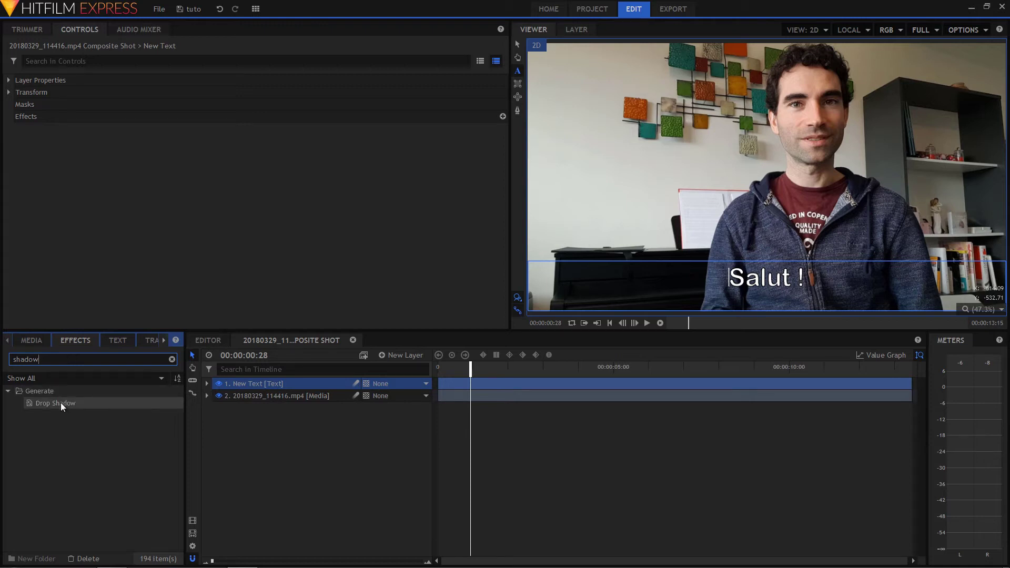
pyautogui.moveTo(60, 403); pyautogui.dragTo(257, 385)
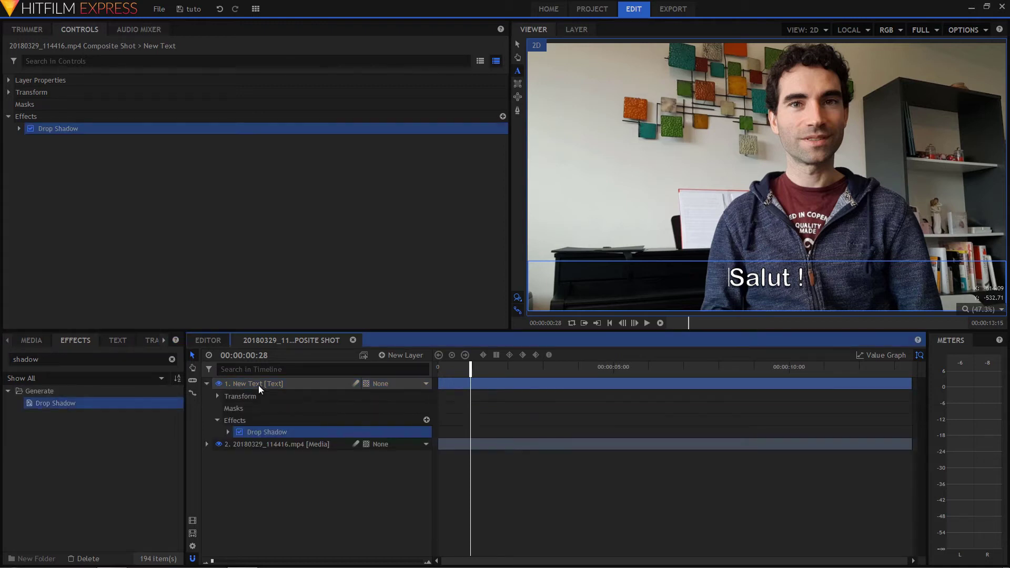
pyautogui.click(218, 420)
pyautogui.click(206, 384)
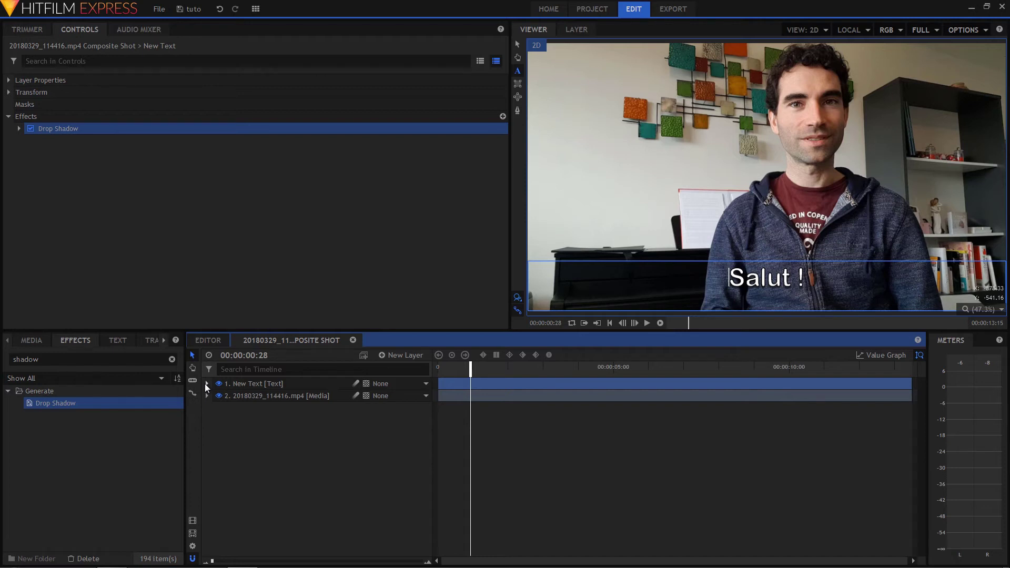
# Step: Play the shot from the start and trim the "Salut !" layer's end to 00:00:01:03, where the greeting finishes
pyautogui.click(448, 367)
pyautogui.press('Home')
pyautogui.press('space')
pyautogui.press('space')
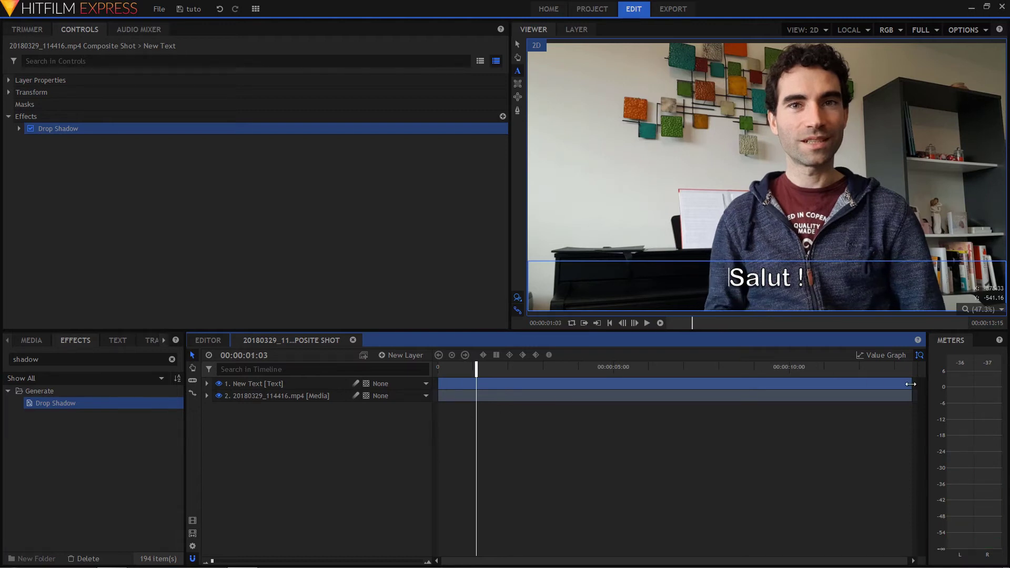
pyautogui.moveTo(910, 384); pyautogui.dragTo(397, 372)
pyautogui.press('space')
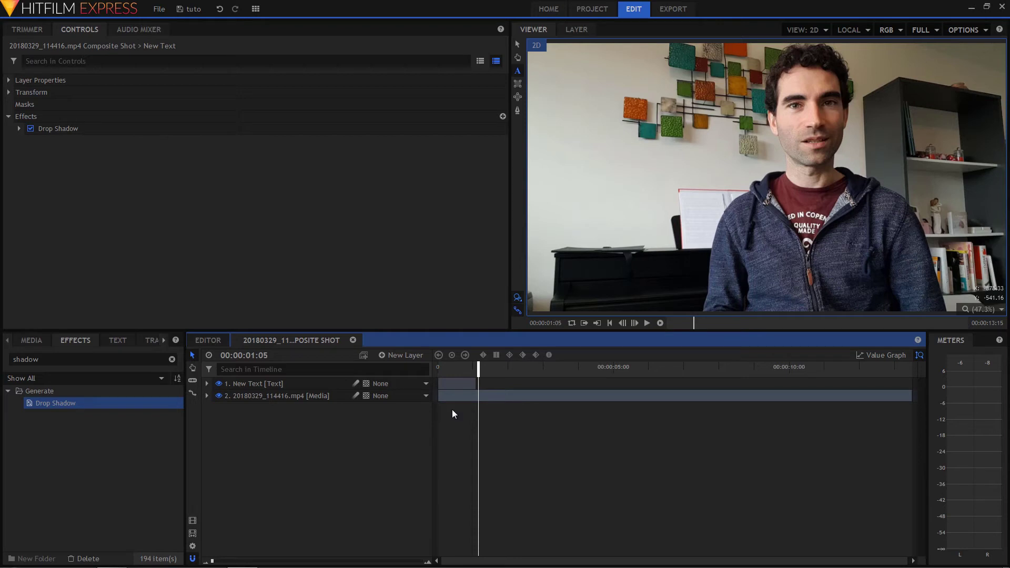
# Step: Paste a copy of the "Salut !" layer at 00:00:01:05 and play on to 00:00:01:28 to find where this caption should end
pyautogui.click(251, 382)
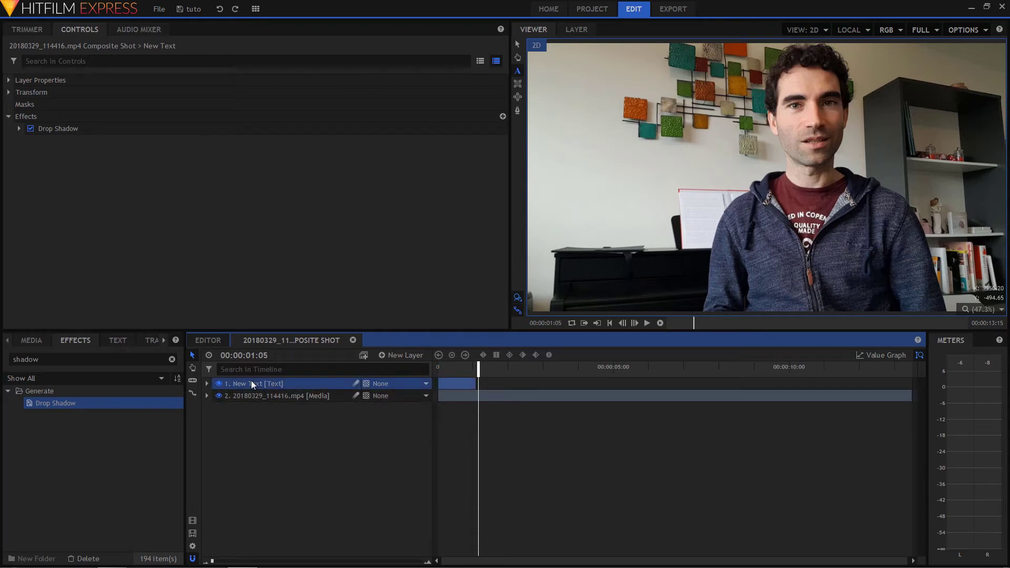
pyautogui.hotkey('ctrl', 'v')
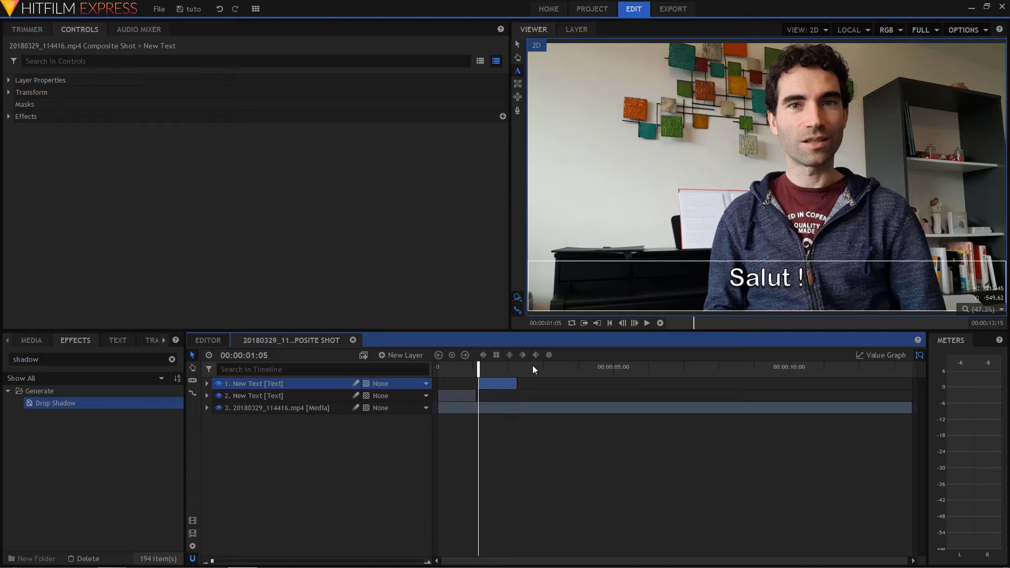
pyautogui.press('space')
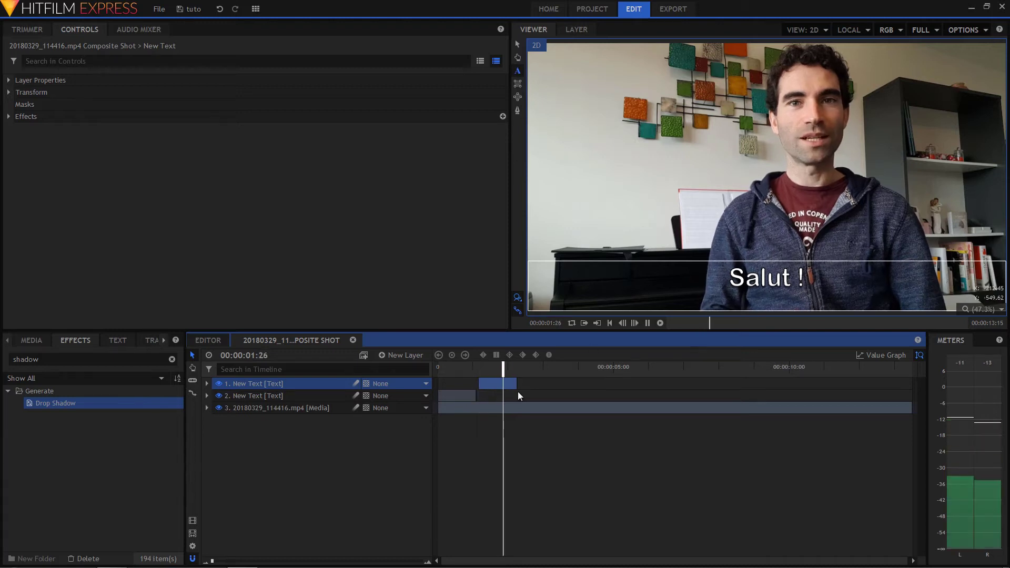
pyautogui.click(481, 367)
pyautogui.press('space')
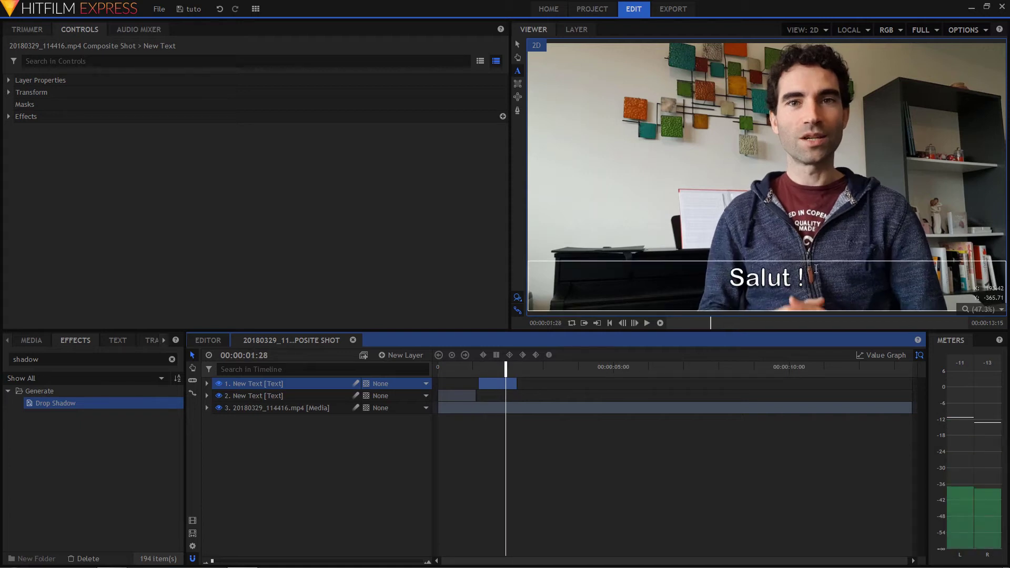
# Step: Replace the copied layer's caption with "Aujourd'hui" and trim the layer's end to 00:00:01:28
pyautogui.click(735, 275)
pyautogui.click(733, 278)
pyautogui.keyDown('shift'); pyautogui.click(731, 280); pyautogui.keyUp('shift')
pyautogui.keyDown('shift'); pyautogui.click(724, 280); pyautogui.keyUp('shift')
pyautogui.write('A')
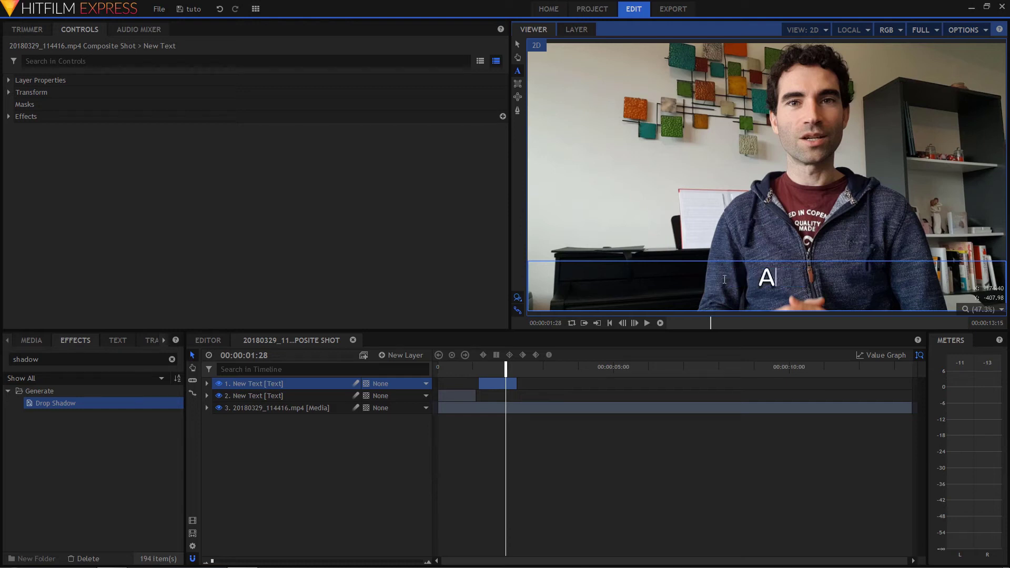
pyautogui.write("ujourd'hui")
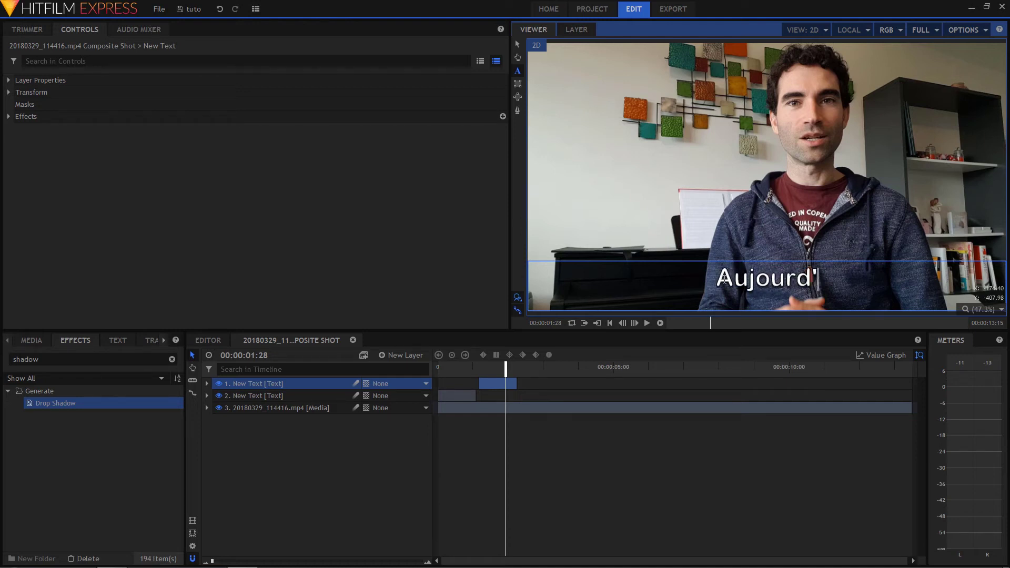
pyautogui.moveTo(516, 383); pyautogui.dragTo(506, 384)
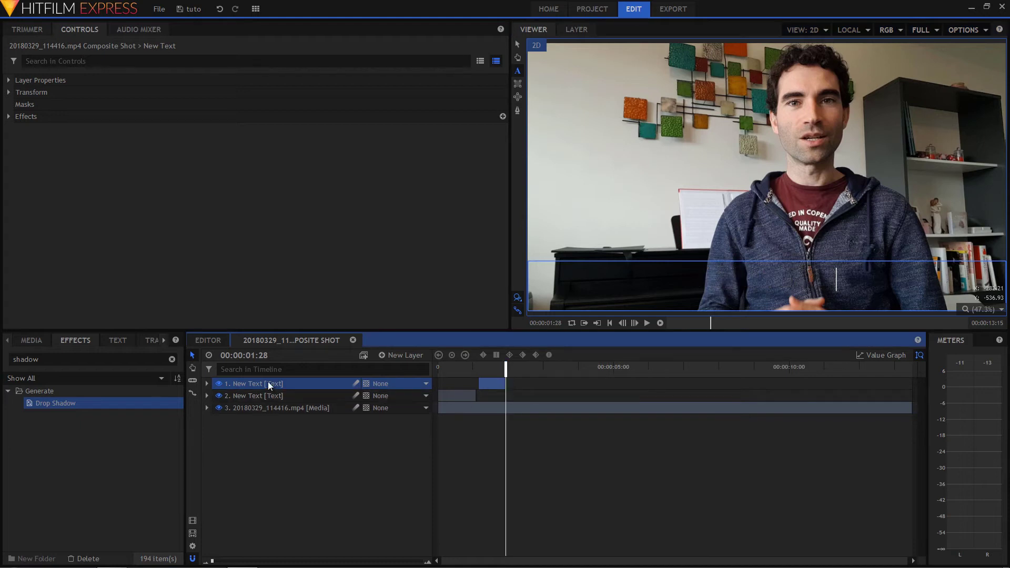
# Step: Paste a copy of the "Aujourd'hui" layer at 00:00:01:28 and play the following speech to find the next caption's wording and end
pyautogui.hotkey('ctrl', 'v')
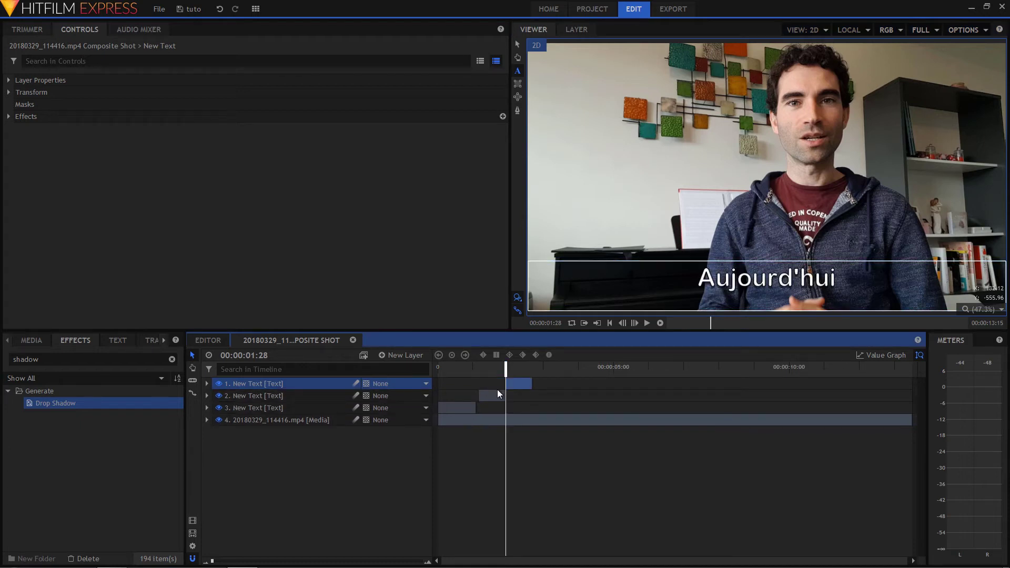
pyautogui.press('space')
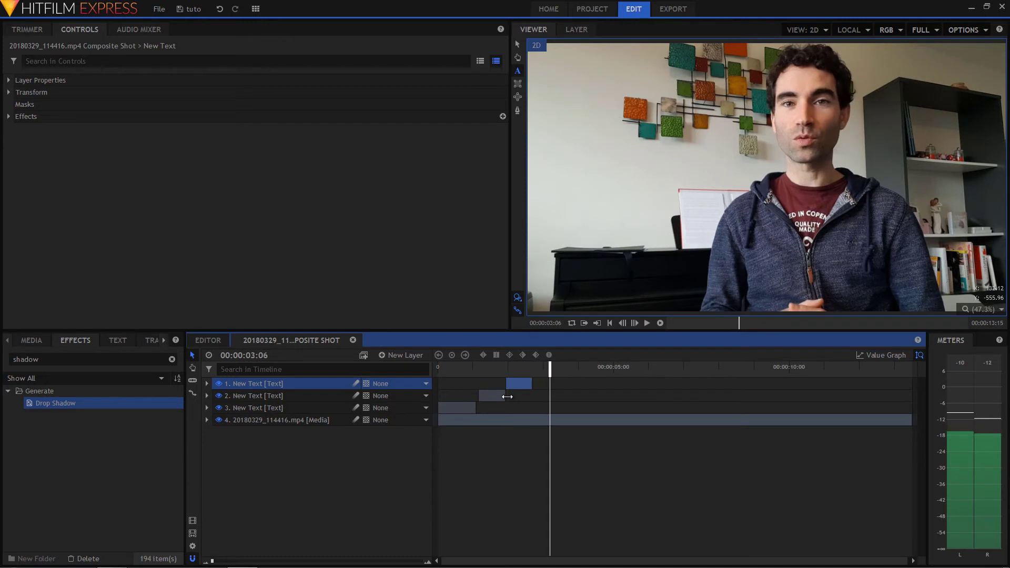
pyautogui.click(506, 369)
pyautogui.press('space')
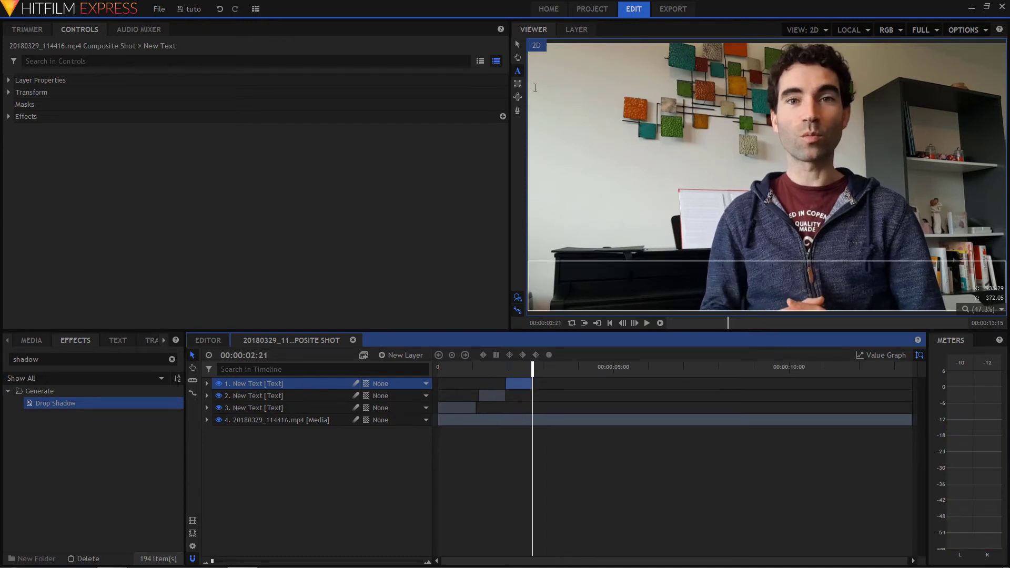
# Step: Replace the newest layer's caption with "Je vais te montrer" and replay its last part up to 00:00:02:20 to check the timing
pyautogui.click(526, 368)
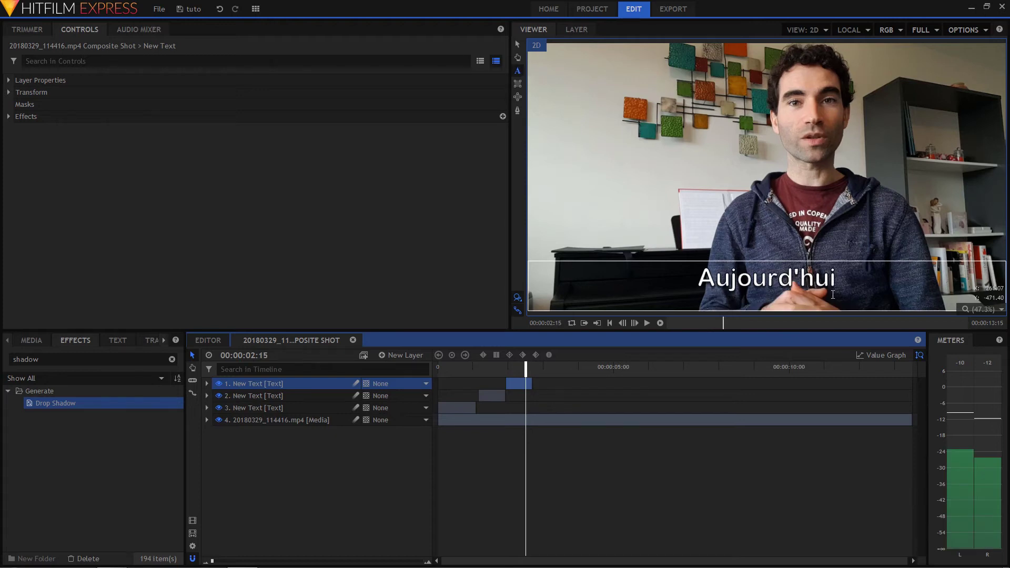
pyautogui.moveTo(700, 279); pyautogui.dragTo(839, 280)
pyautogui.hotkey('ctrl', 'a')
pyautogui.press('BackSpace')
pyautogui.write('Je vais t')
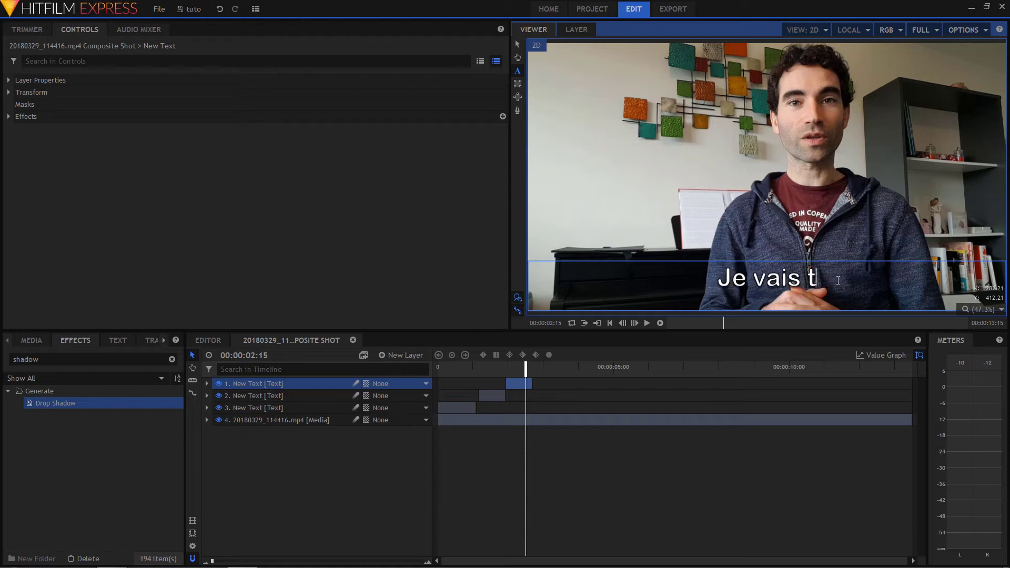
pyautogui.write('e montrer')
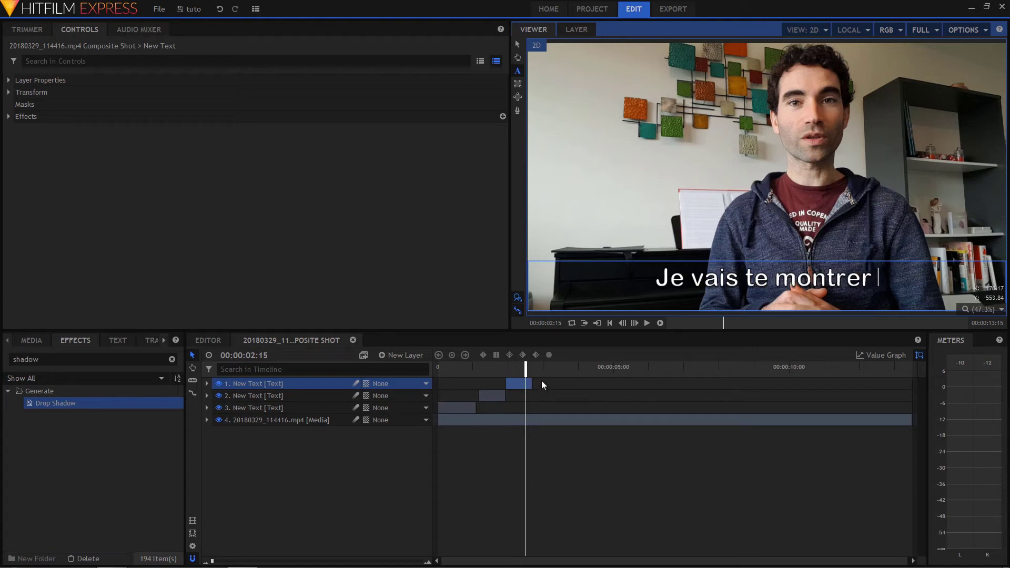
pyautogui.press('BackSpace')
pyautogui.click(517, 368)
pyautogui.press('space')
pyautogui.press('space')
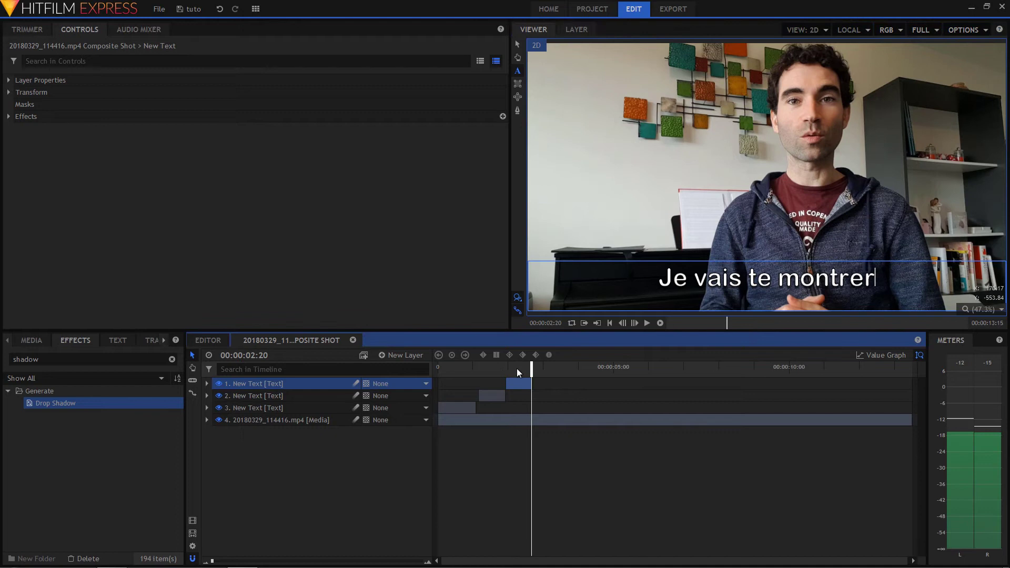
# Step: Paste a copy of the "Je vais te montrer" layer at 00:00:02:20 and replace its caption with "comment tu peux ajouter"
pyautogui.hotkey('ctrl', 'v')
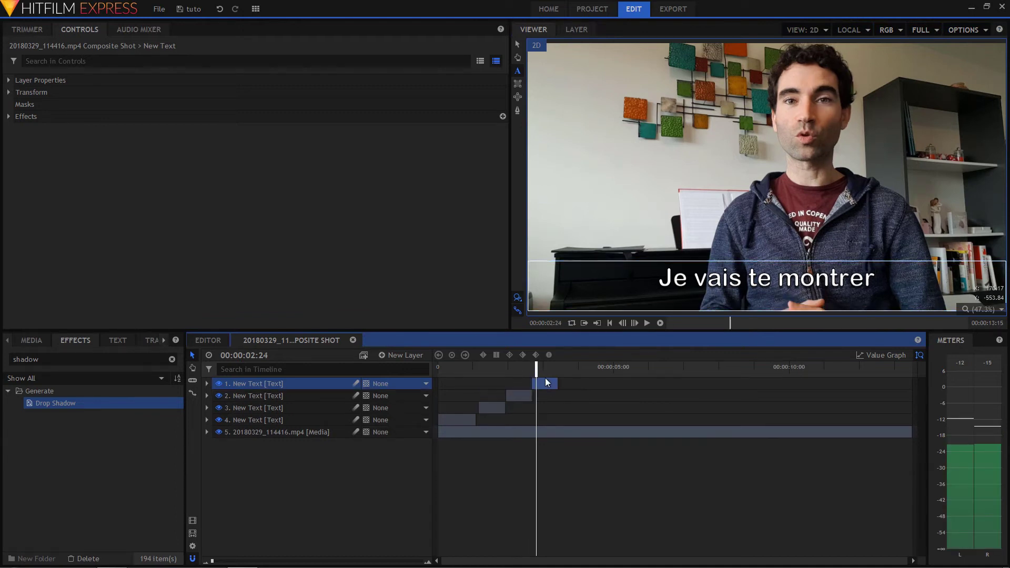
pyautogui.moveTo(546, 383); pyautogui.dragTo(547, 384)
pyautogui.click(544, 367)
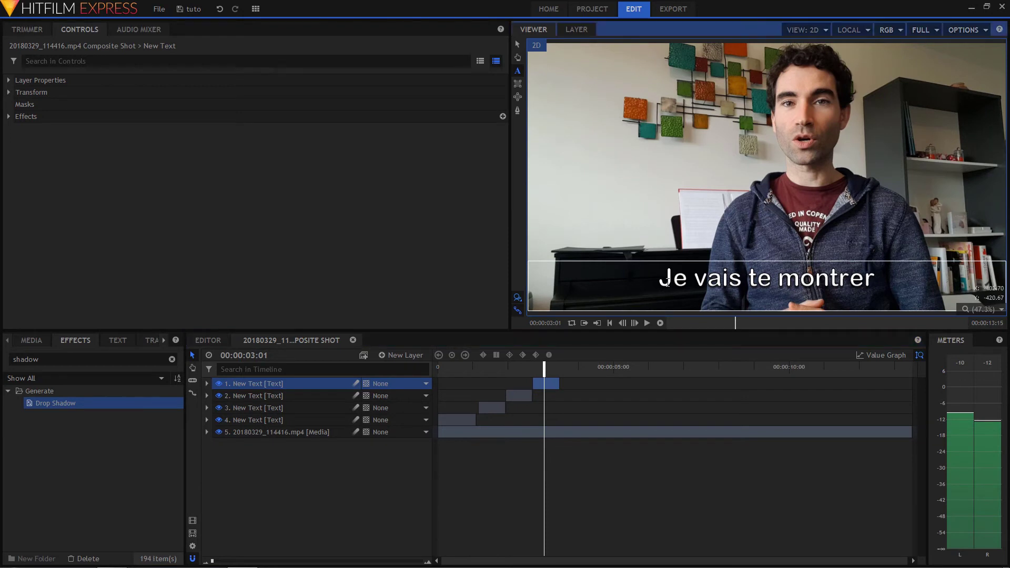
pyautogui.click(764, 278)
pyautogui.hotkey('ctrl', 'a')
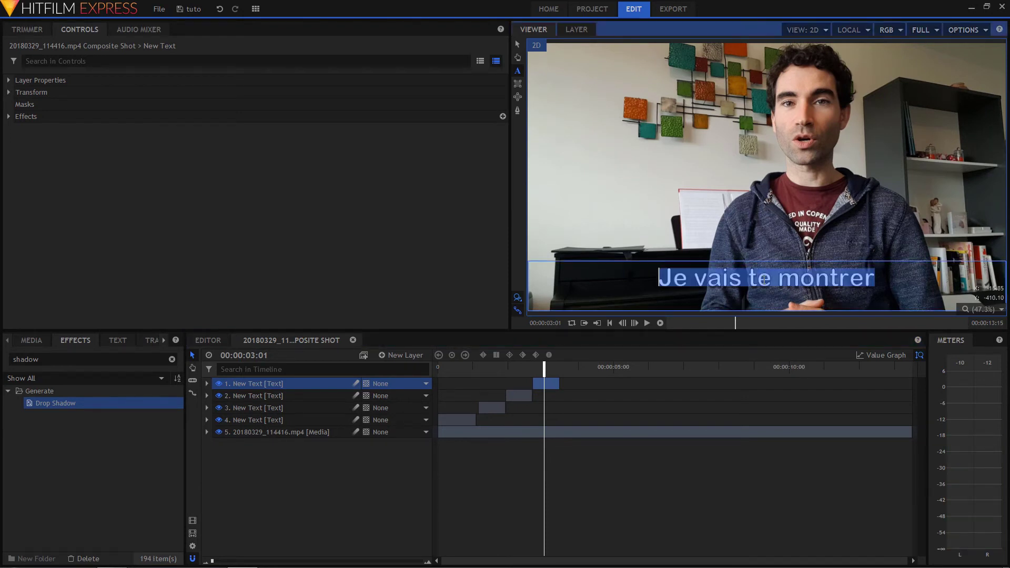
pyautogui.write('comment tu peux ajouter')
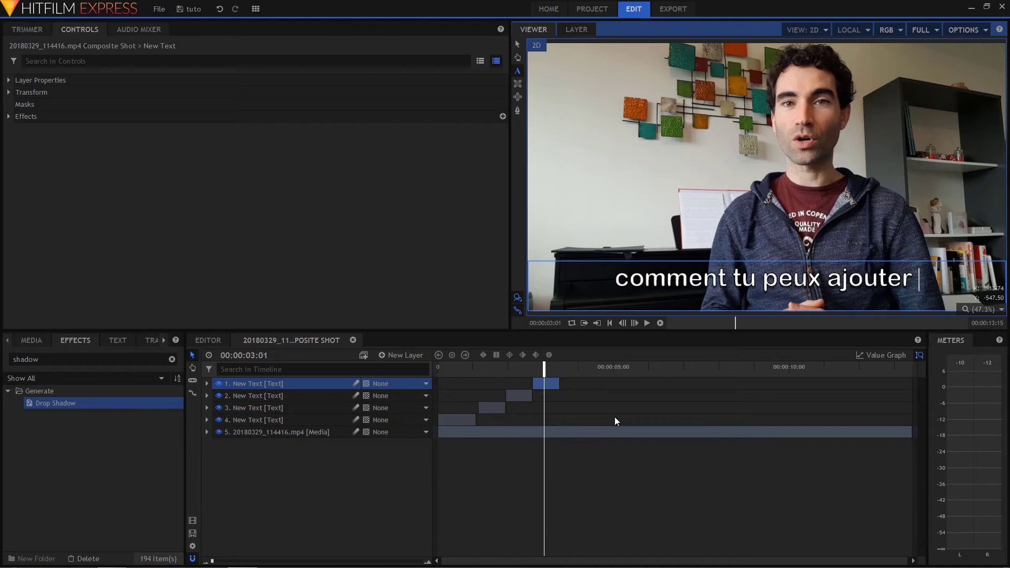
pyautogui.press('BackSpace')
# Step: Replay the "comment tu peux ajouter" caption and extend its layer's end to 00:00:03:17
pyautogui.click(533, 369)
pyautogui.press('space')
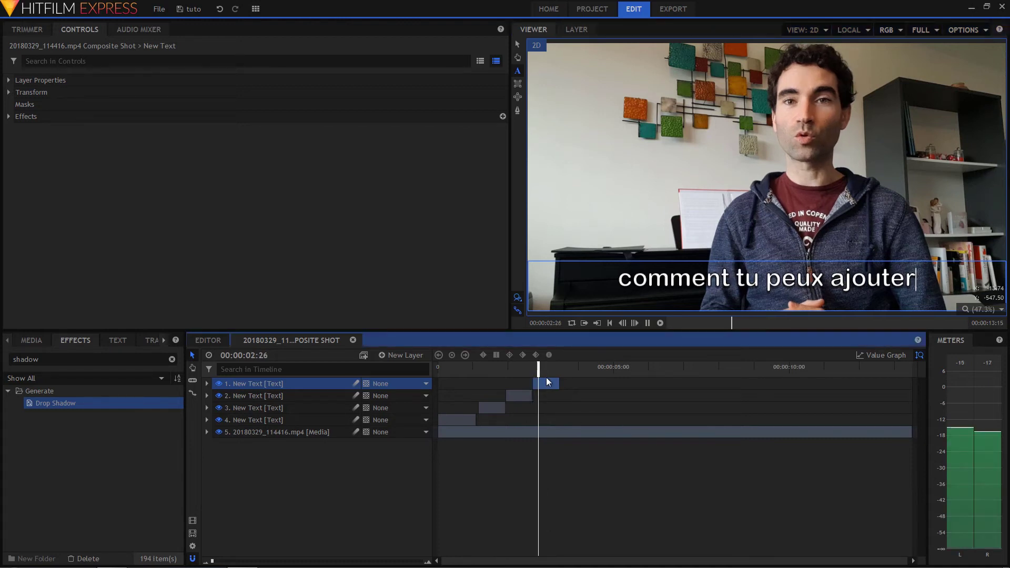
pyautogui.press('space')
pyautogui.moveTo(566, 366); pyautogui.dragTo(563, 388)
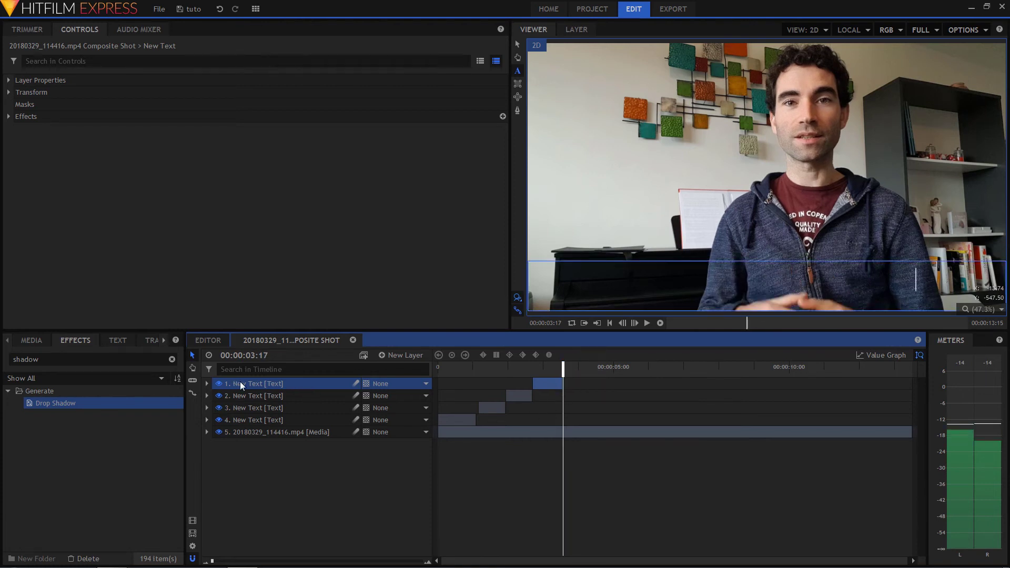
# Step: Paste a copy of the "comment tu peux ajouter" layer at 00:00:03:17 and, after playing the speech, extend its end to 00:00:05:05
pyautogui.hotkey('ctrl', 'v')
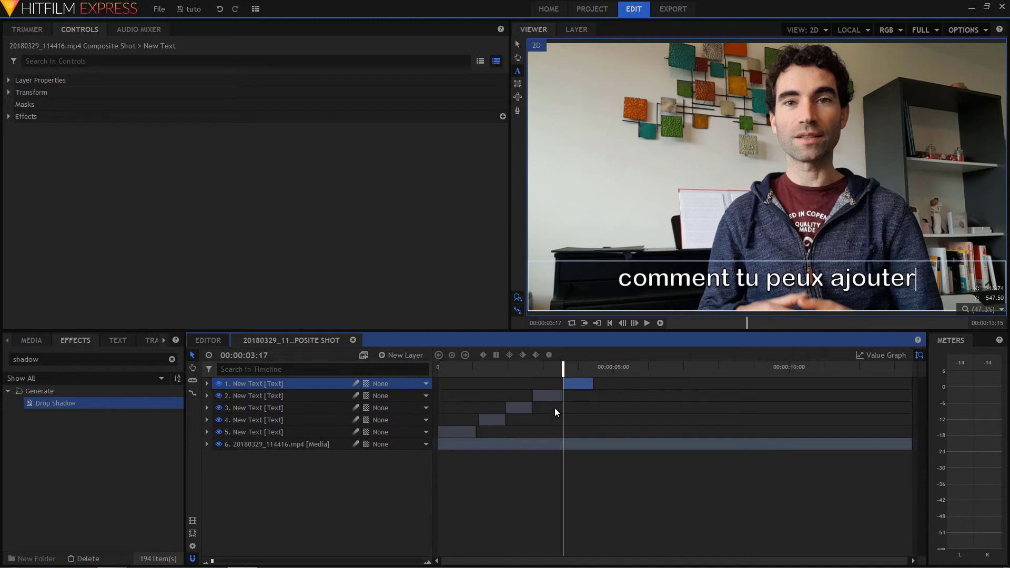
pyautogui.press('space')
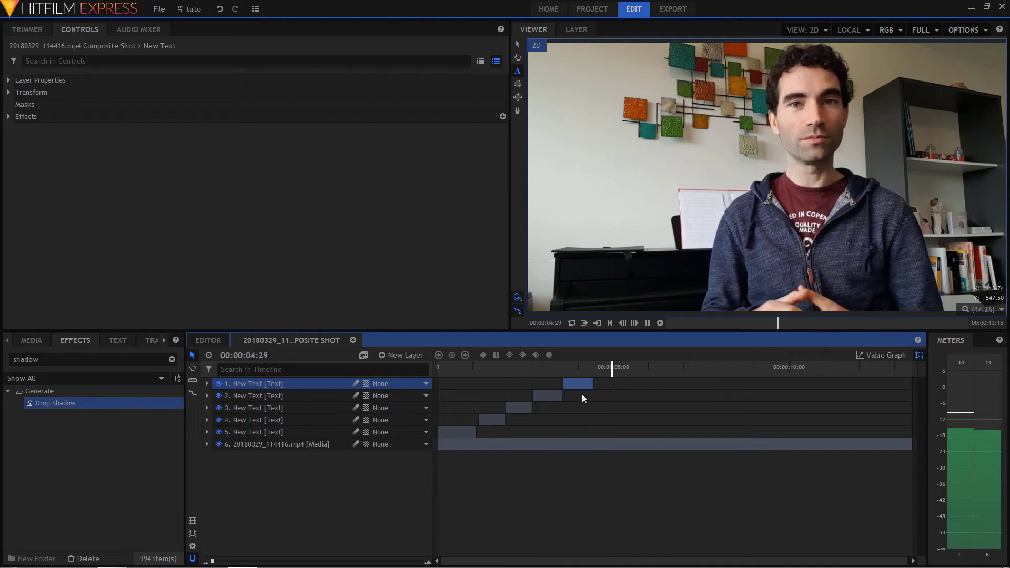
pyautogui.press('space')
pyautogui.moveTo(593, 385); pyautogui.dragTo(619, 384)
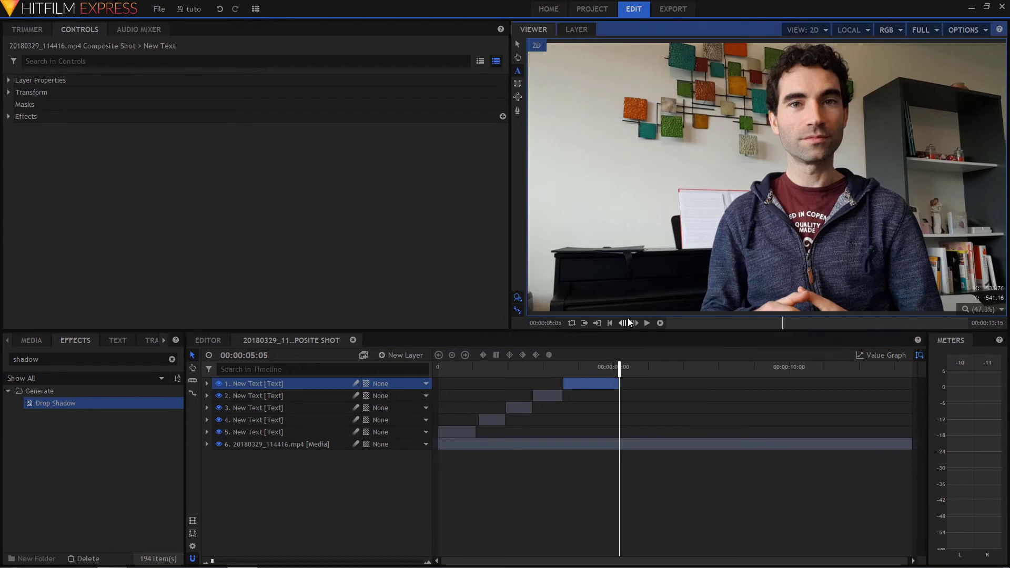
# Step: Replace the newest layer's caption with "des sous-titres dans tes vidéos" and replay its last part to check the timing
pyautogui.click(587, 369)
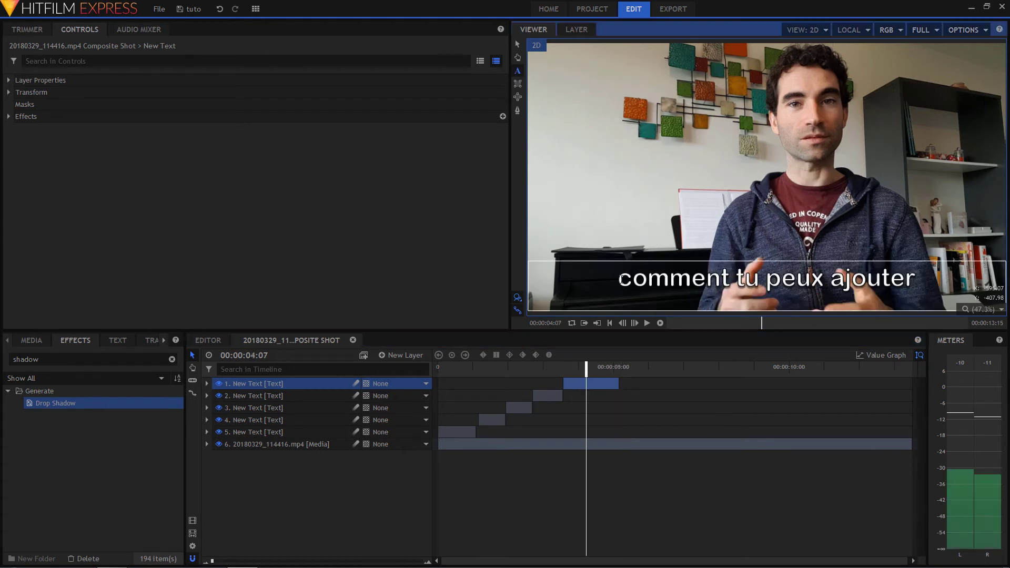
pyautogui.moveTo(632, 285); pyautogui.dragTo(908, 284)
pyautogui.hotkey('ctrl', 'a')
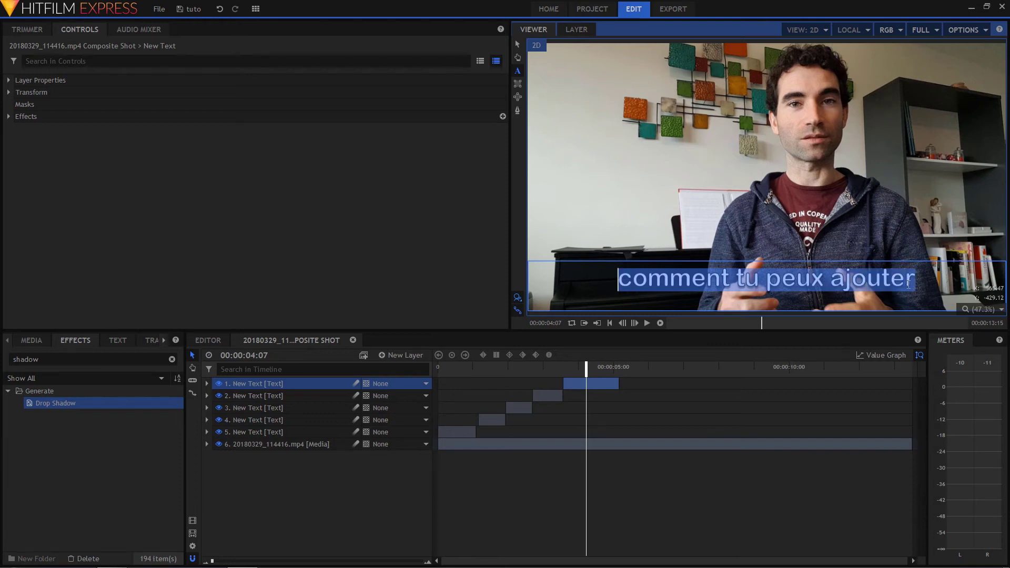
pyautogui.write('des sous-titres dans tes vidéos')
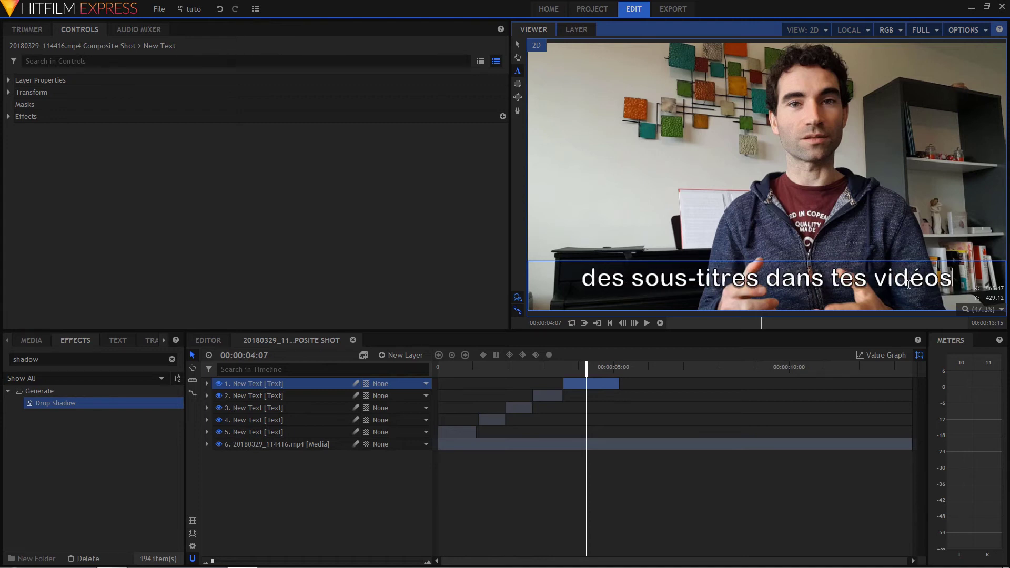
pyautogui.moveTo(598, 370); pyautogui.dragTo(584, 366)
pyautogui.press('space')
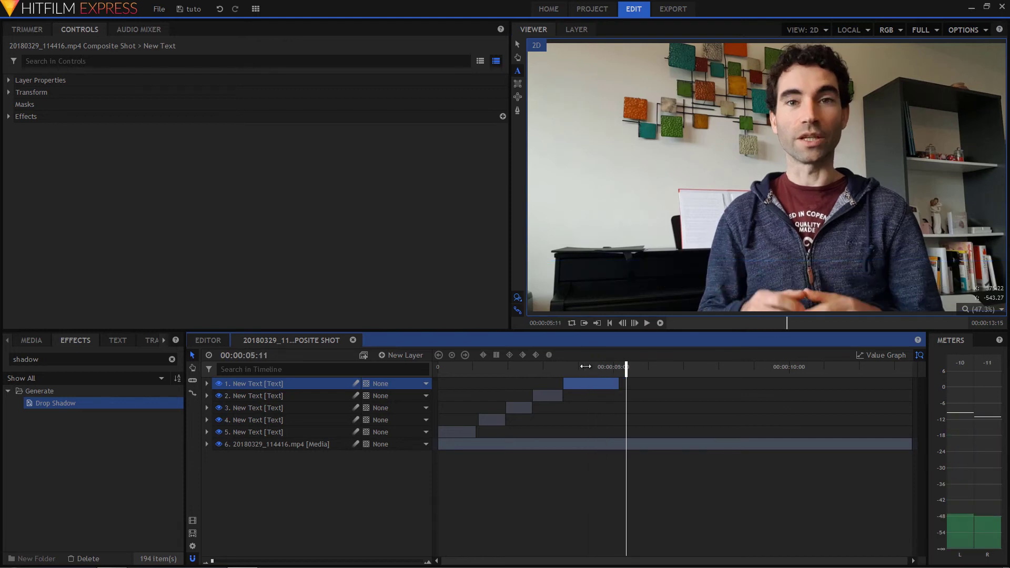
pyautogui.press('space')
# Step: Paste a copy of the "des sous-titres dans tes vidéos" layer at 00:00:05:07, play its speech and shorten the layer's end slightly
pyautogui.moveTo(634, 371); pyautogui.dragTo(621, 369)
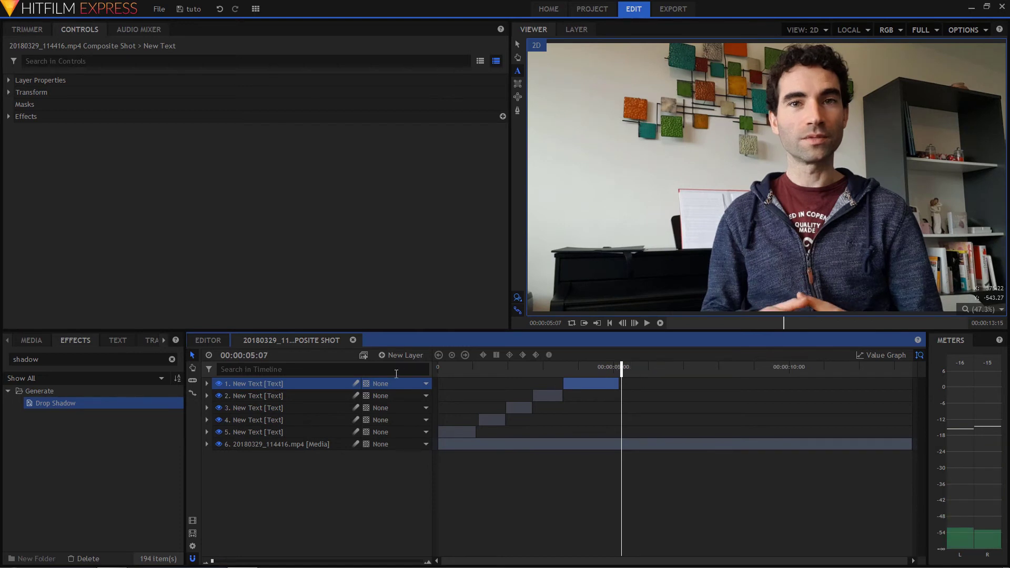
pyautogui.hotkey('ctrl', 'v')
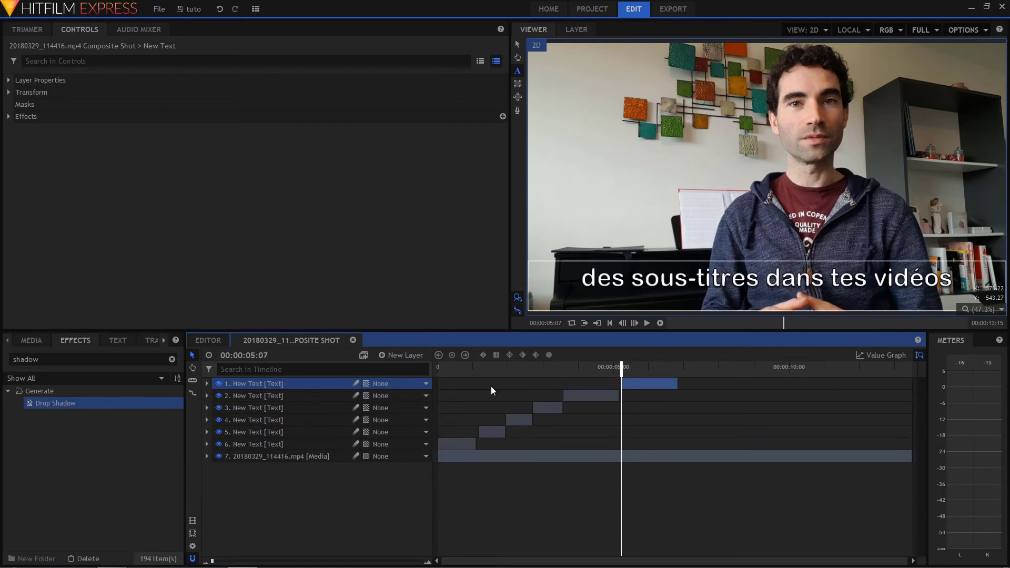
pyautogui.press('space')
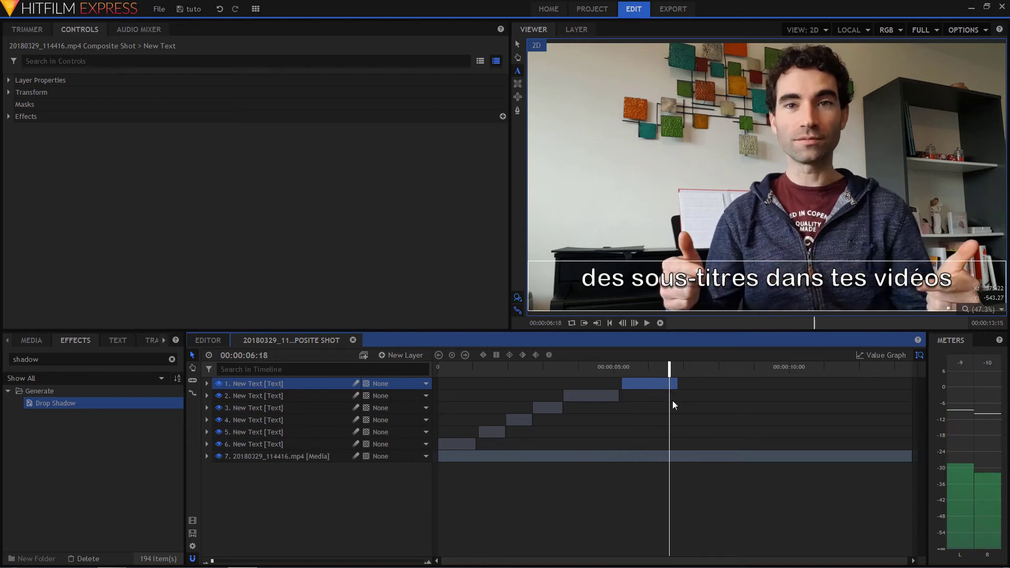
pyautogui.moveTo(677, 385); pyautogui.dragTo(676, 385)
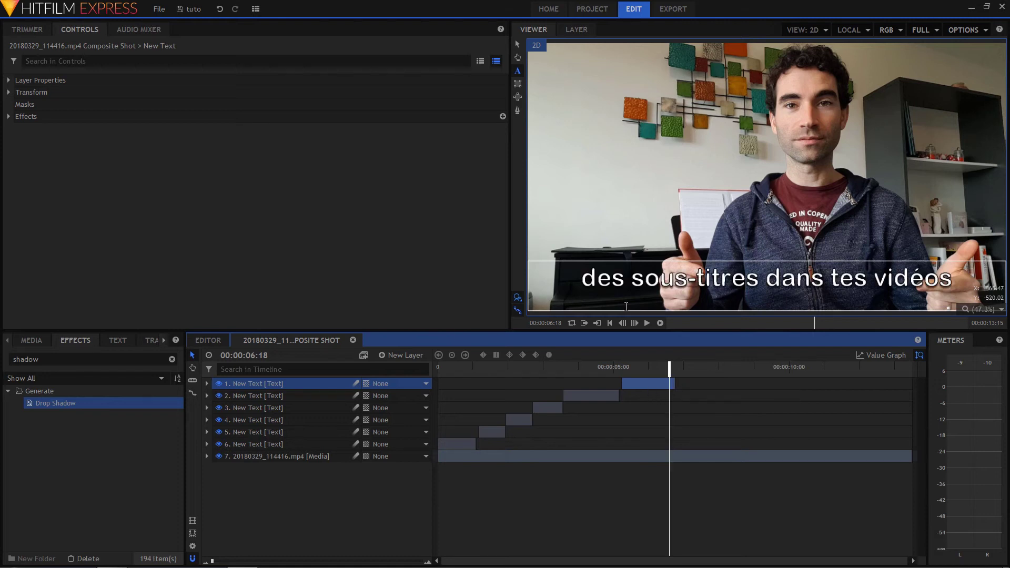
# Step: Replace the newest layer's caption with "exactement comme ceux là" and replay its end and the following speech
pyautogui.moveTo(584, 281); pyautogui.dragTo(923, 284)
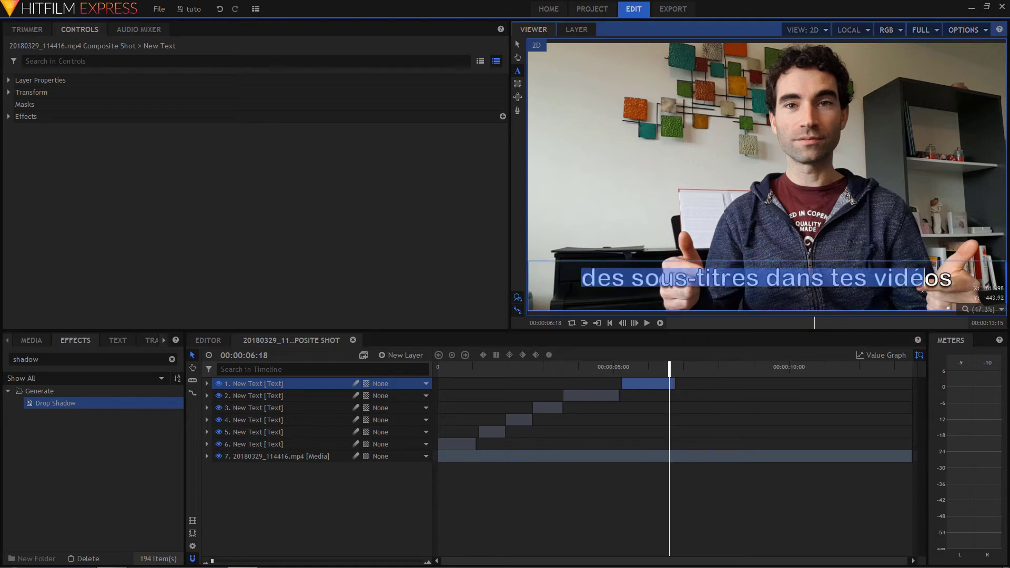
pyautogui.write('e')
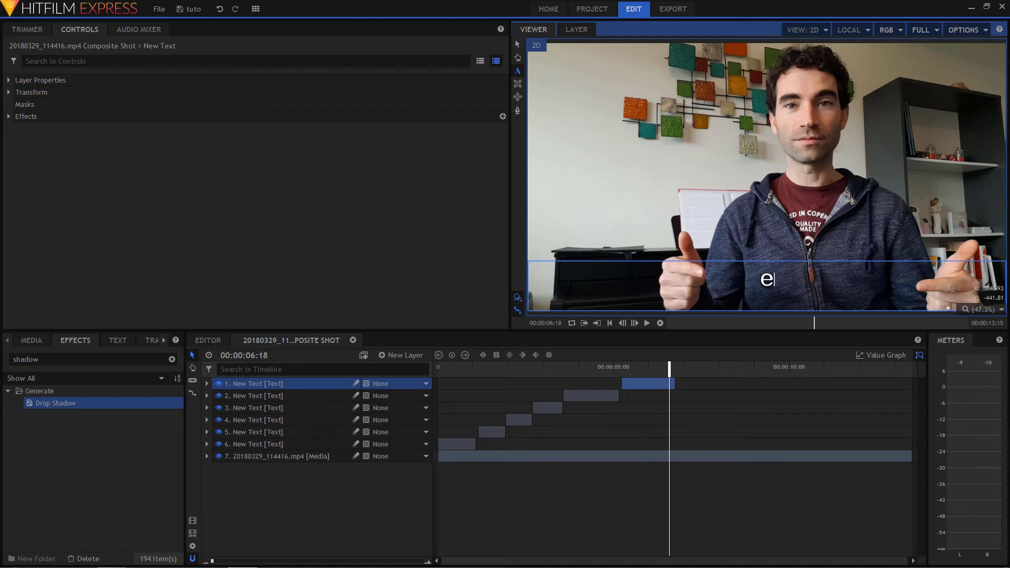
pyautogui.write('xactement ')
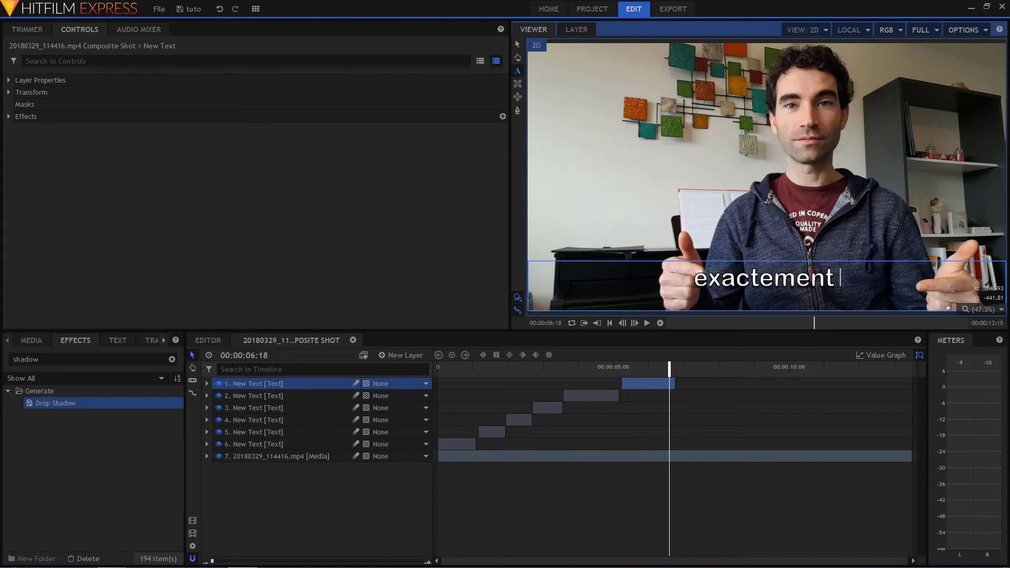
pyautogui.write('comme ceux là')
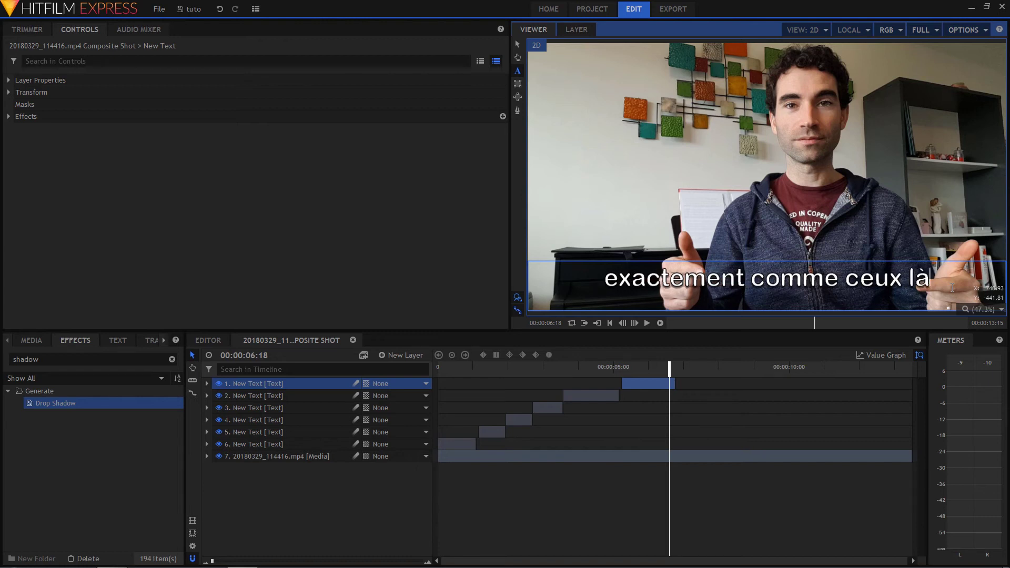
pyautogui.press('BackSpace')
pyautogui.click(650, 368)
pyautogui.press('space')
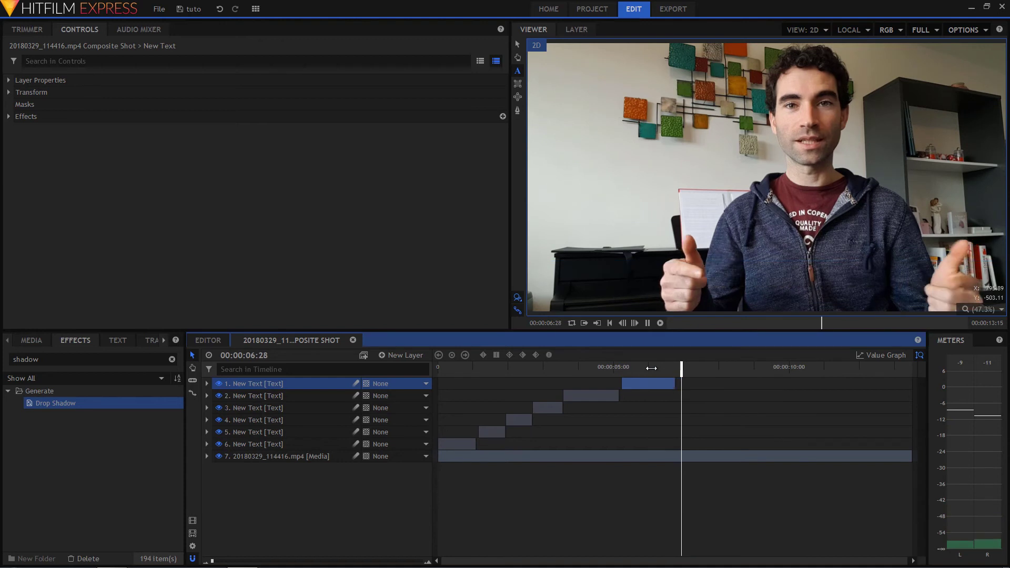
pyautogui.press('space')
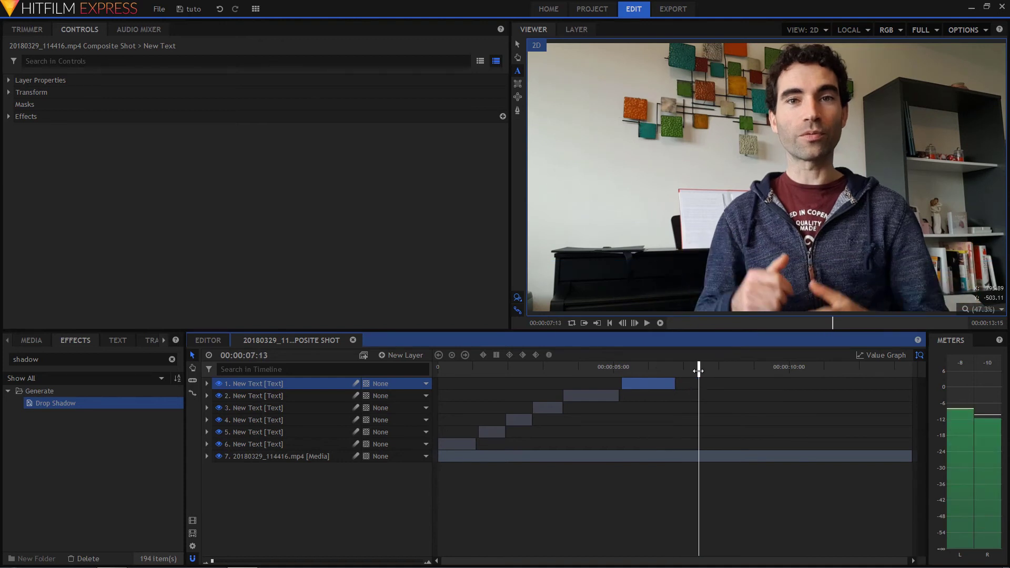
# Step: Paste a copy of the "exactement comme ceux là" layer at 00:00:07:10 and replace its caption with "et pour le faire, comme d'habitude"
pyautogui.click(695, 370)
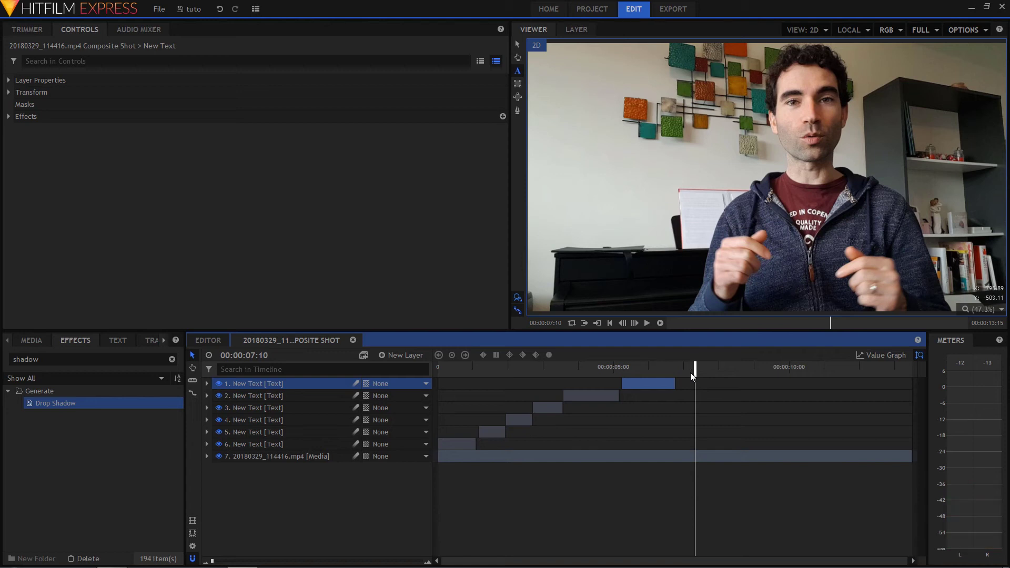
pyautogui.hotkey('ctrl', 'v')
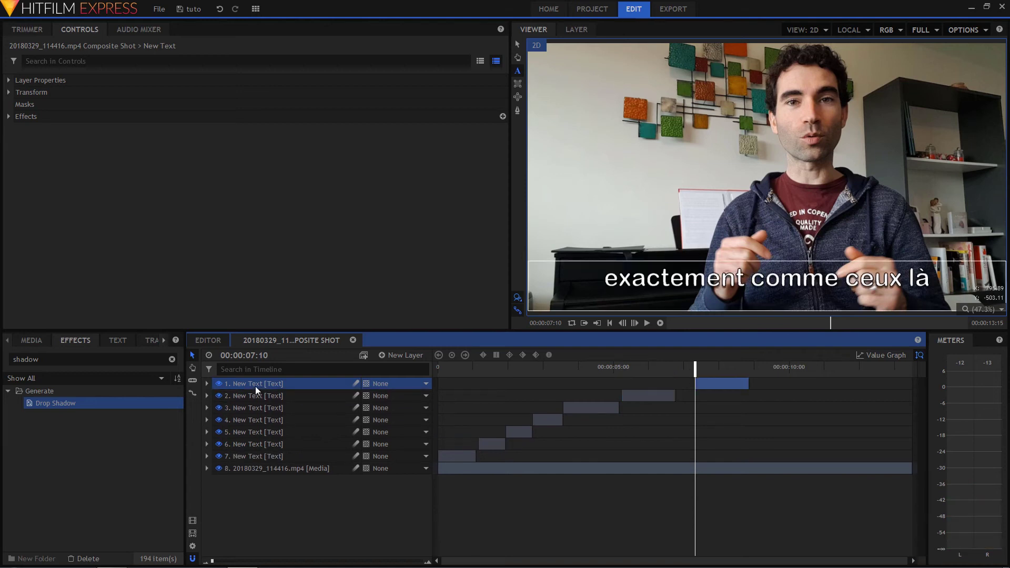
pyautogui.click(607, 280)
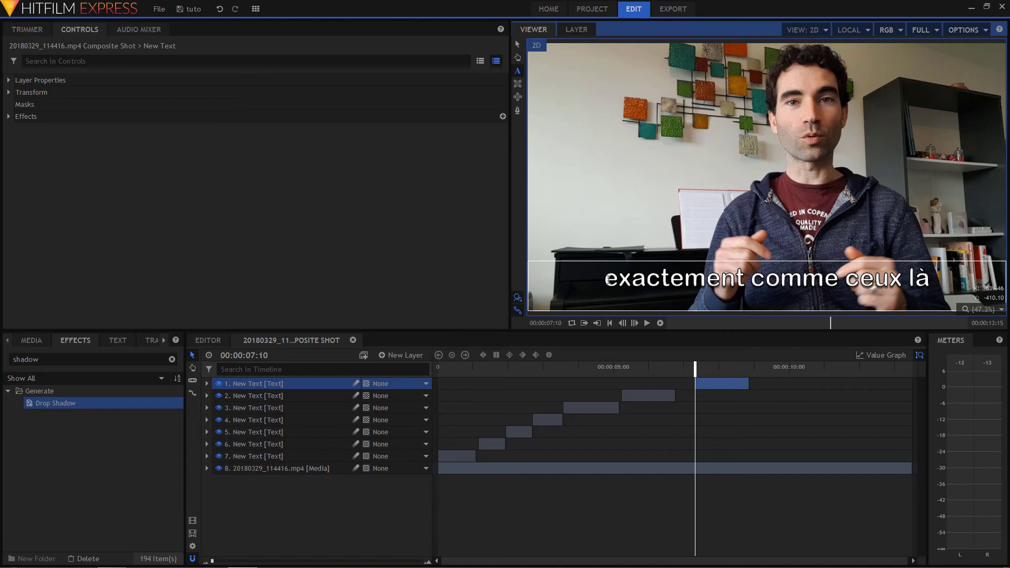
pyautogui.moveTo(608, 279); pyautogui.dragTo(932, 288)
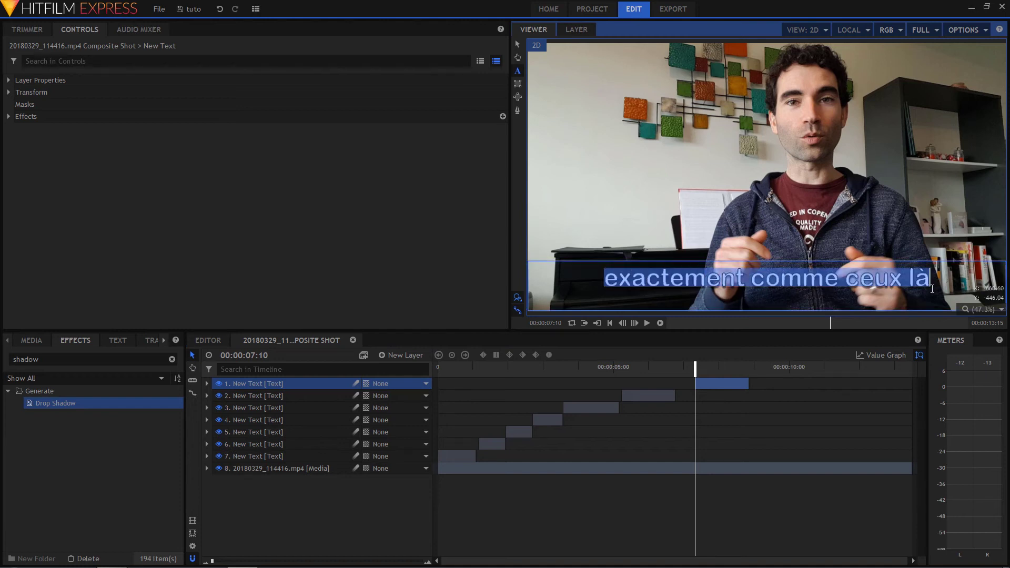
pyautogui.write('et pou')
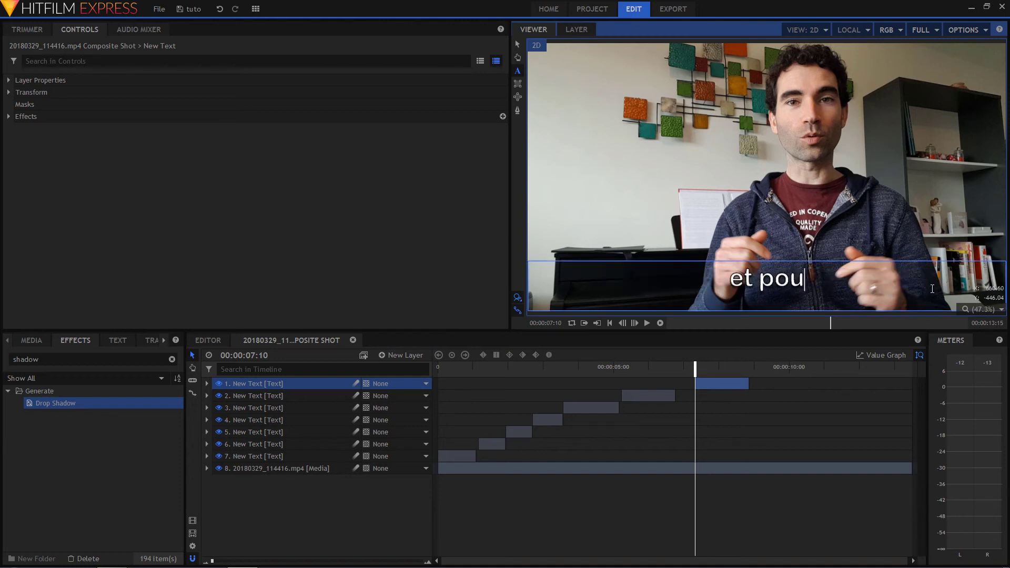
pyautogui.write('r le faire, ')
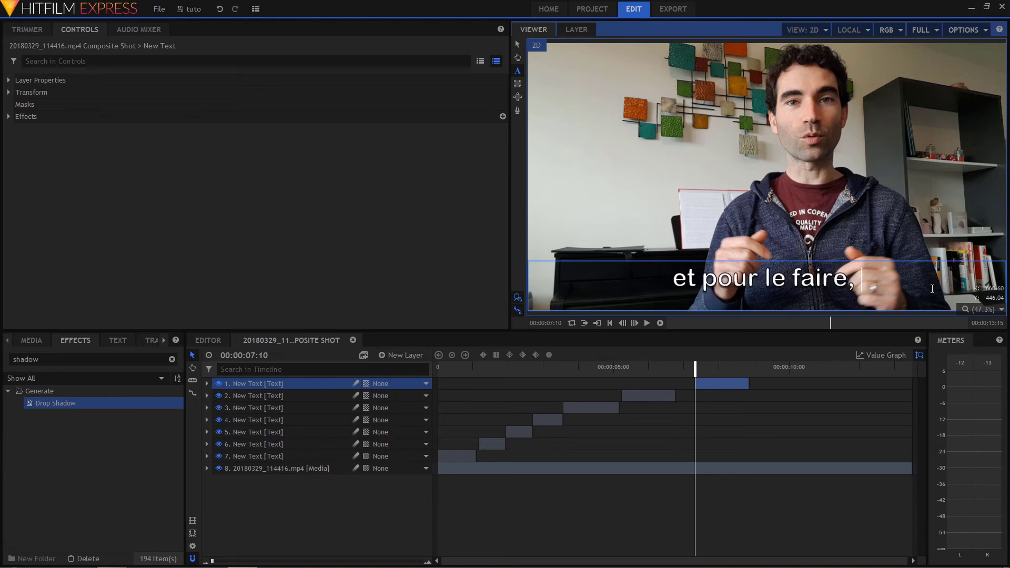
pyautogui.write("comme d'habitude")
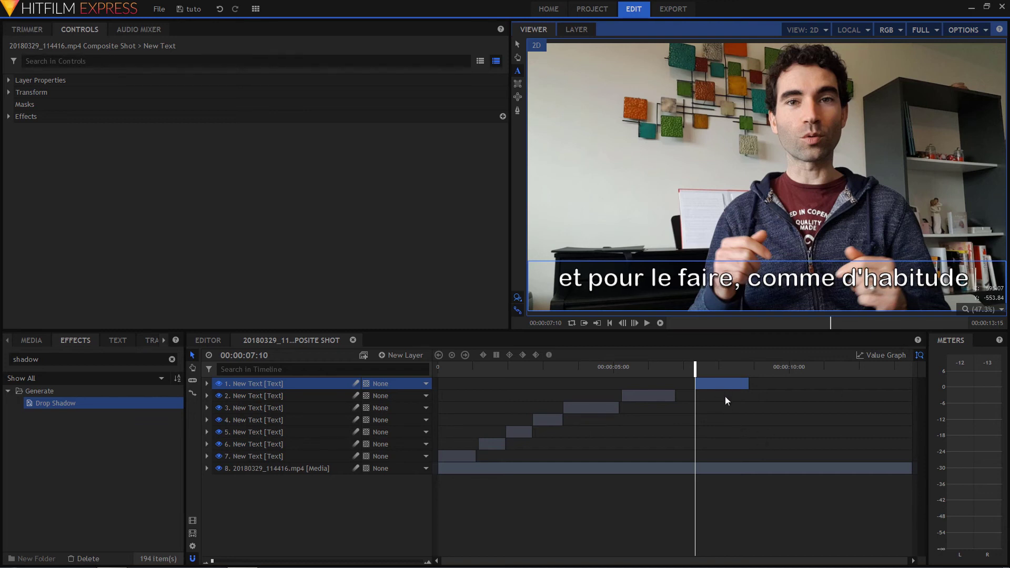
pyautogui.press('BackSpace')
# Step: Replay from 00:00:07:06 through the following speech, and move the playhead to 00:00:08:27 for the next caption's start
pyautogui.click(740, 400)
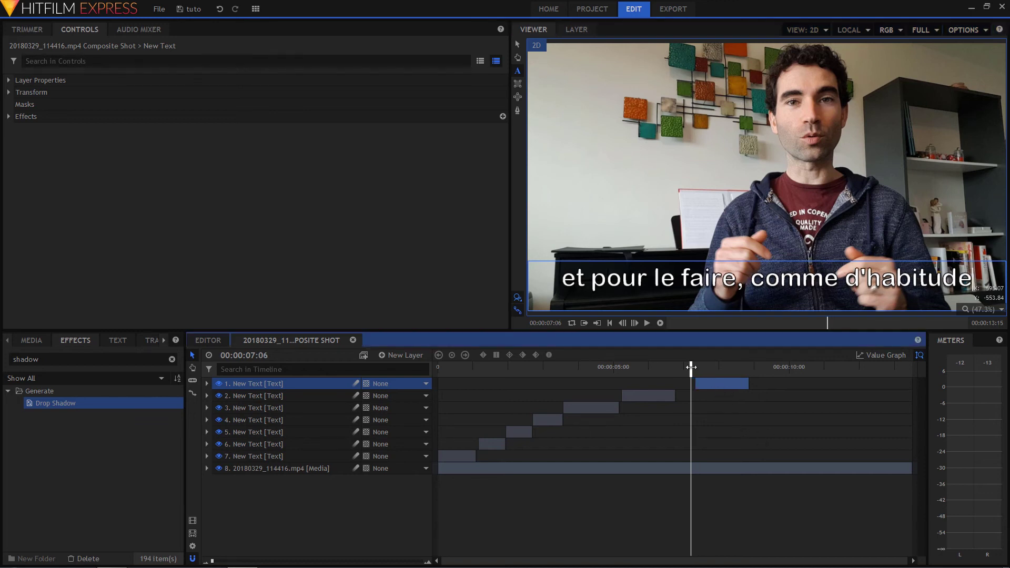
pyautogui.press('space')
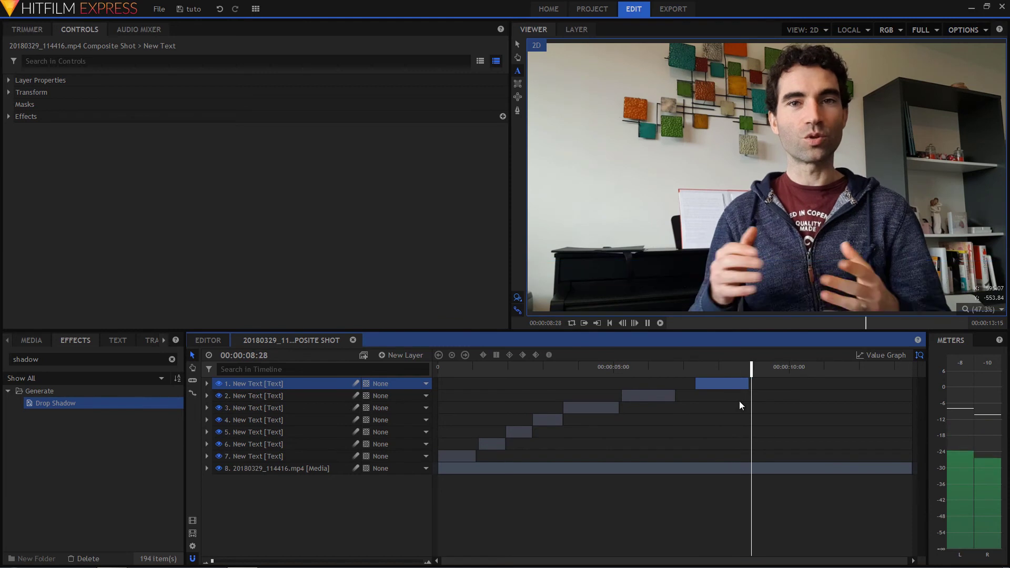
pyautogui.press('space')
pyautogui.click(753, 368)
pyautogui.press('space')
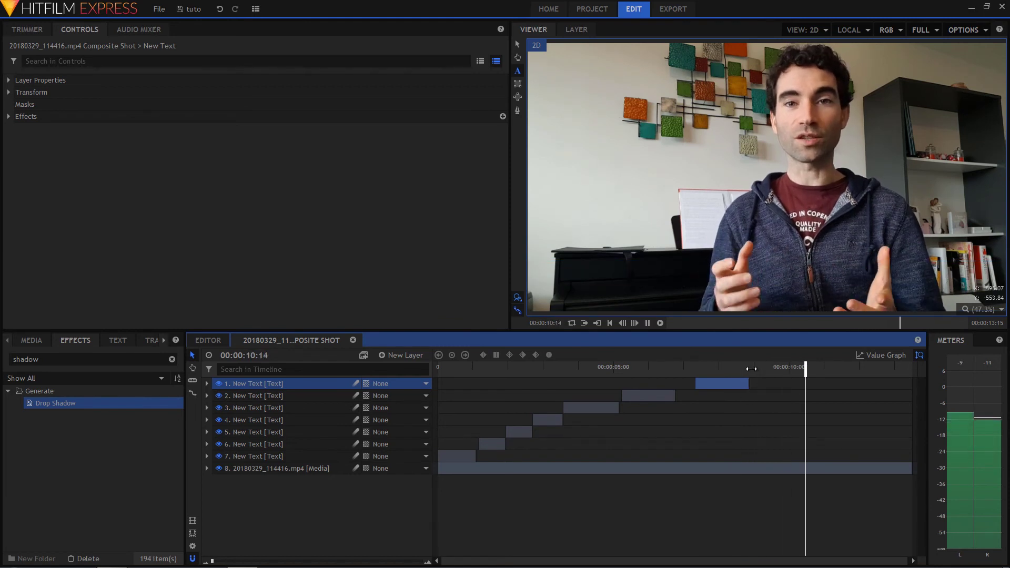
pyautogui.click(752, 367)
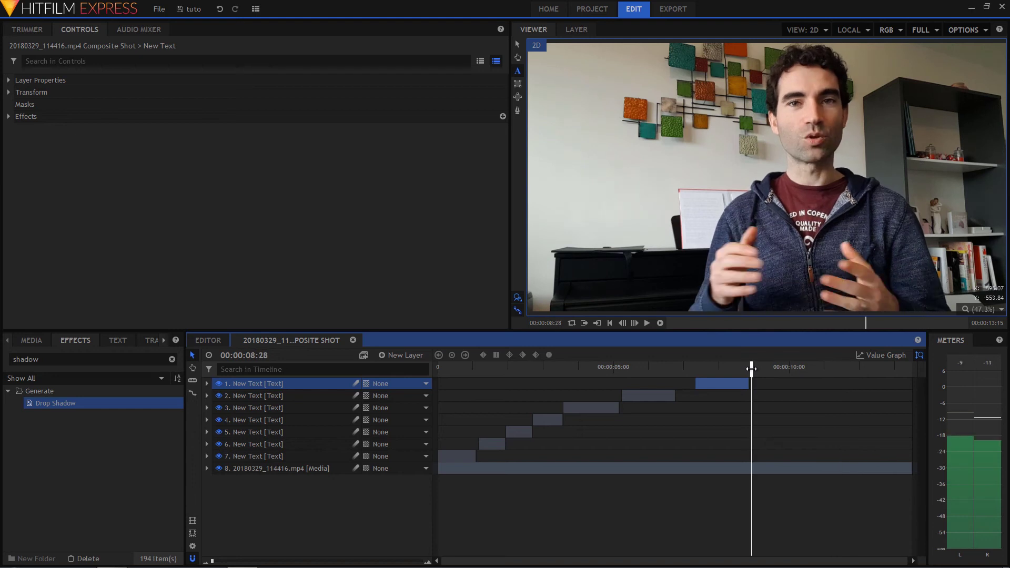
pyautogui.click(750, 367)
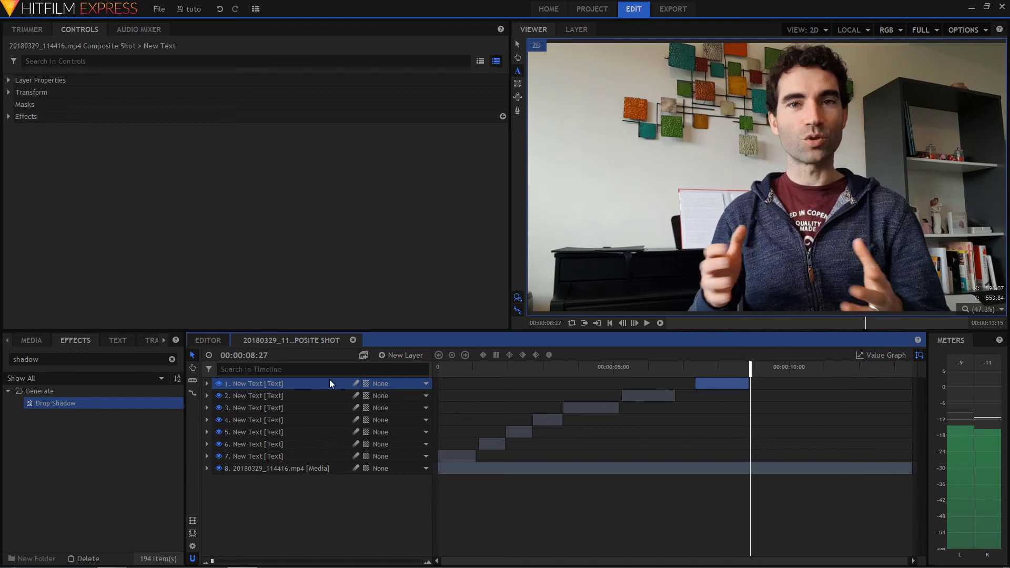
# Step: Paste a copy of the "et pour le faire, comme d'habitude" layer at 00:00:08:27 and replace its caption with "je vais utiliser le logiciel gratuit"
pyautogui.hotkey('ctrl', 'v')
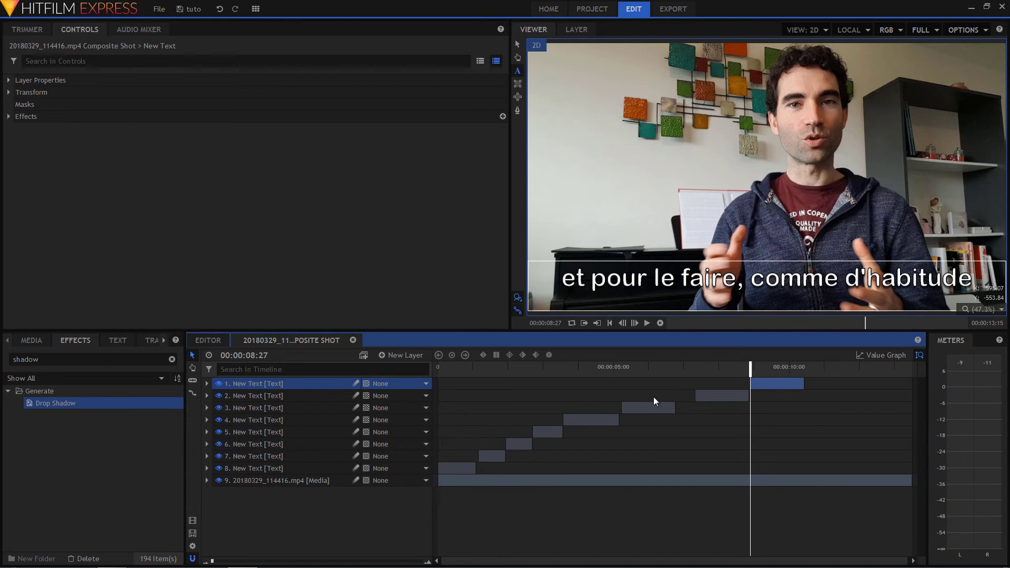
pyautogui.click(569, 282)
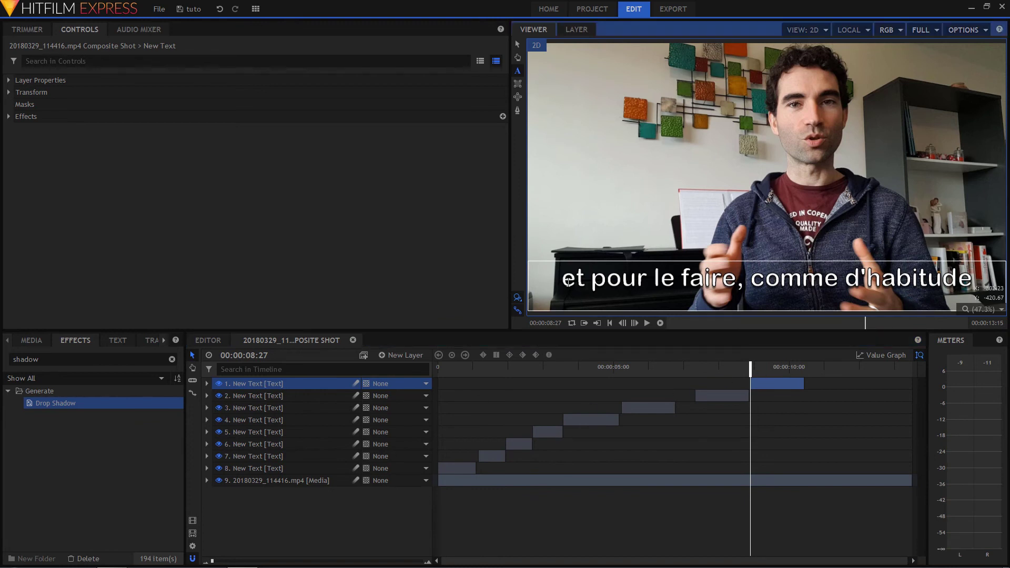
pyautogui.hotkey('ctrl', 'a')
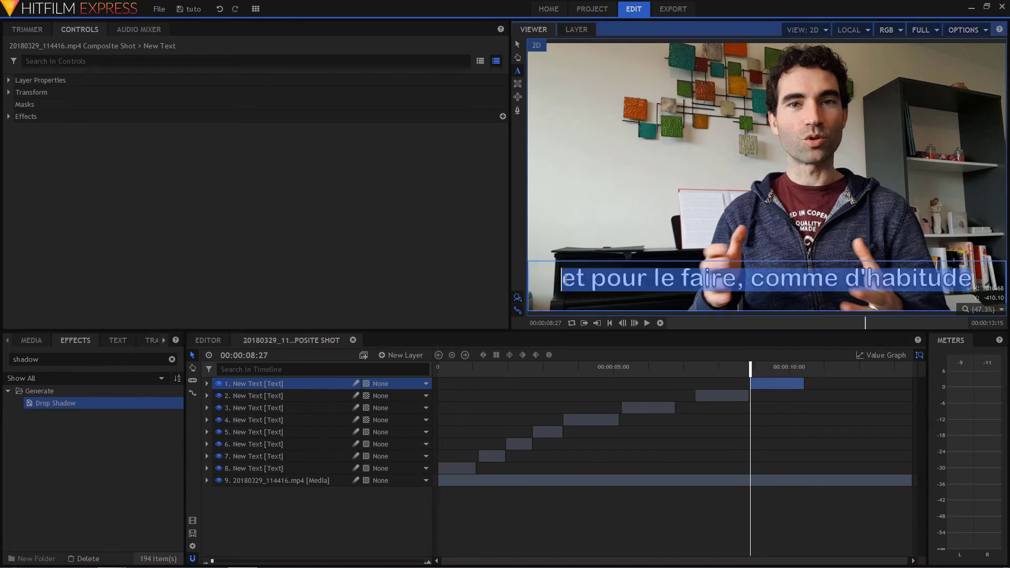
pyautogui.press('BackSpace')
pyautogui.write('je vais ')
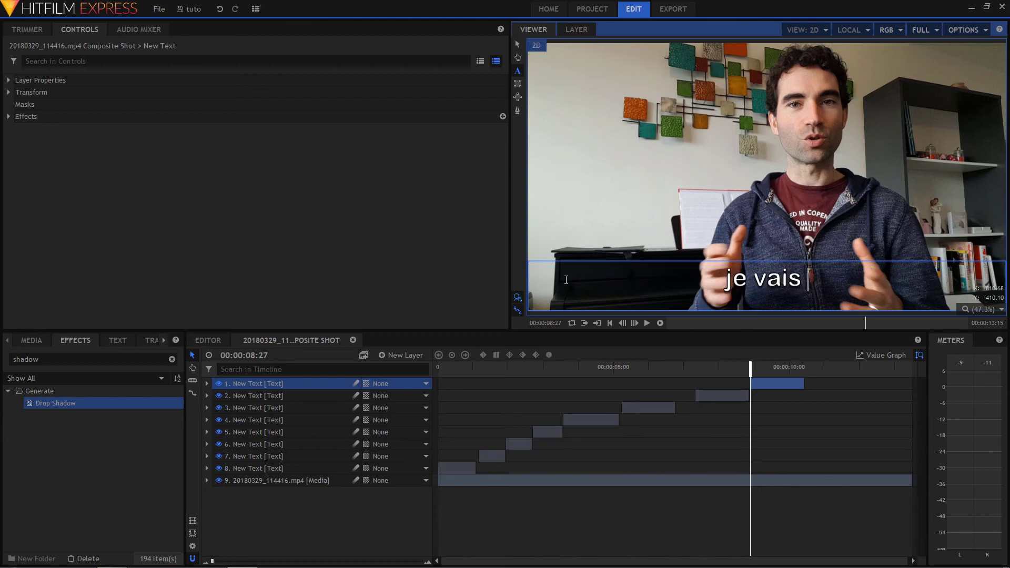
pyautogui.write('utiliser ')
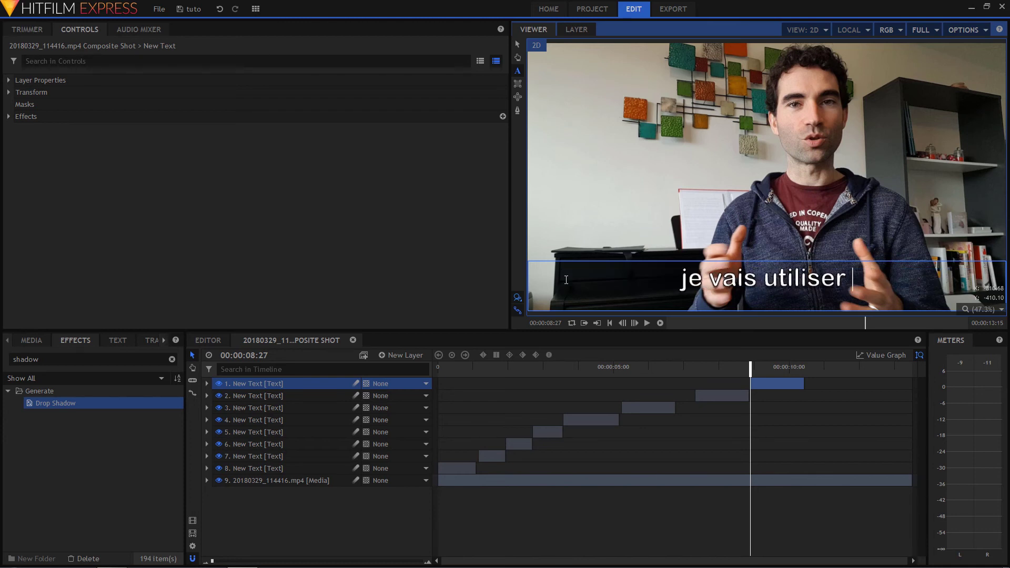
pyautogui.write('le logiciel')
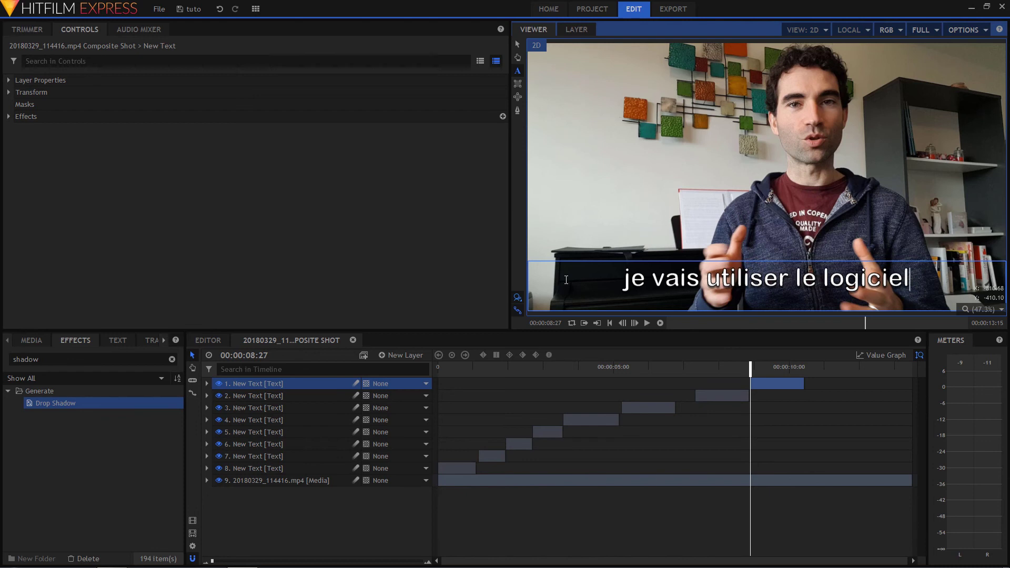
pyautogui.write(' gratuit')
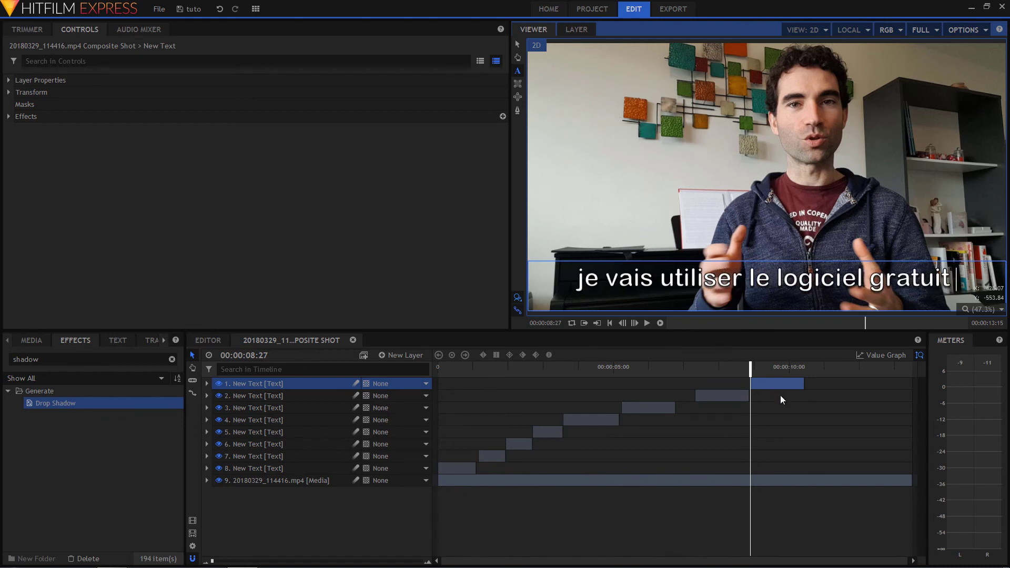
pyautogui.press('BackSpace')
# Step: Play the speech from just before the newest caption and extend that layer's end to 00:00:10:19
pyautogui.click(751, 403)
pyautogui.press('space')
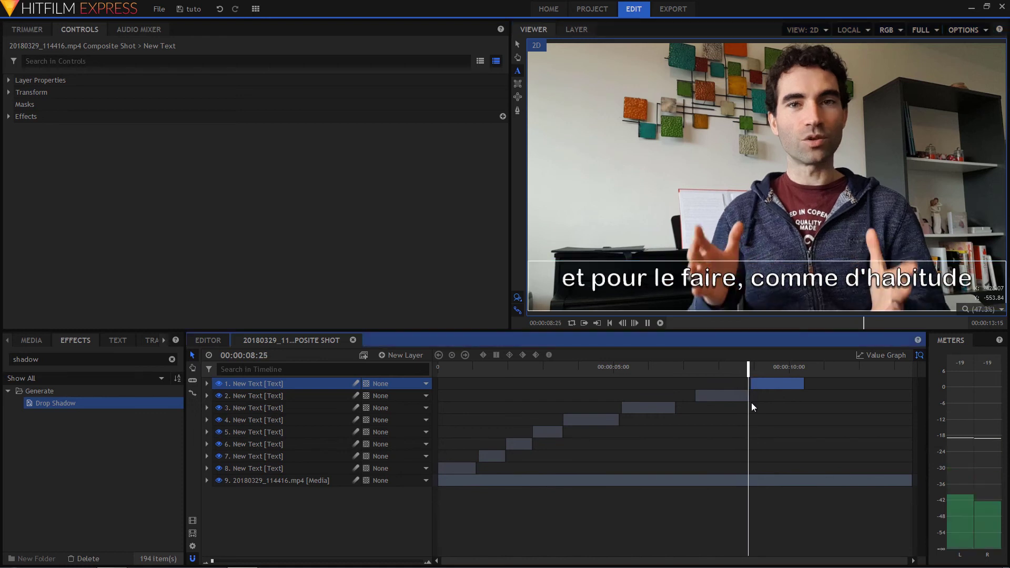
pyautogui.press('space')
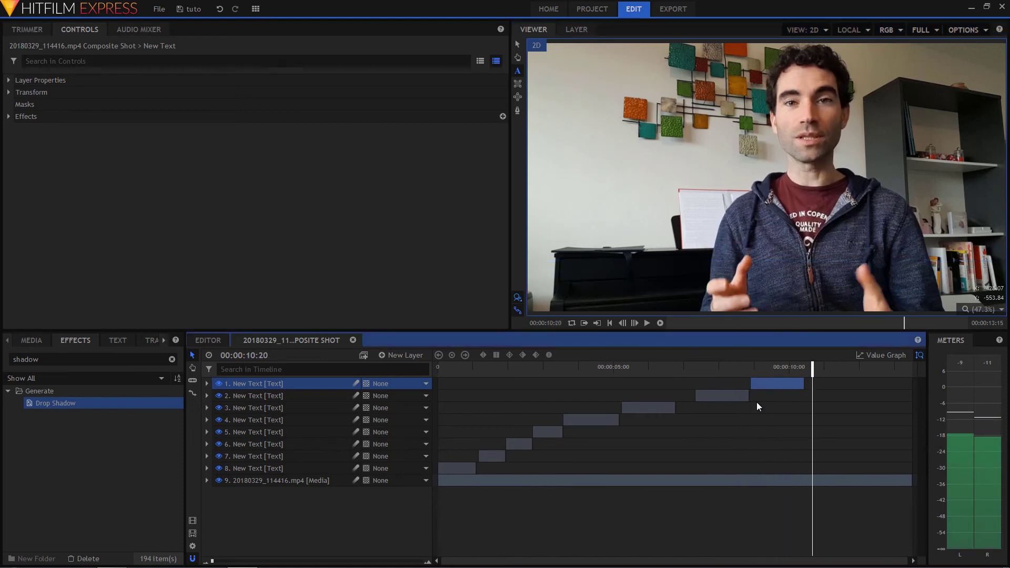
pyautogui.moveTo(813, 373); pyautogui.dragTo(811, 390)
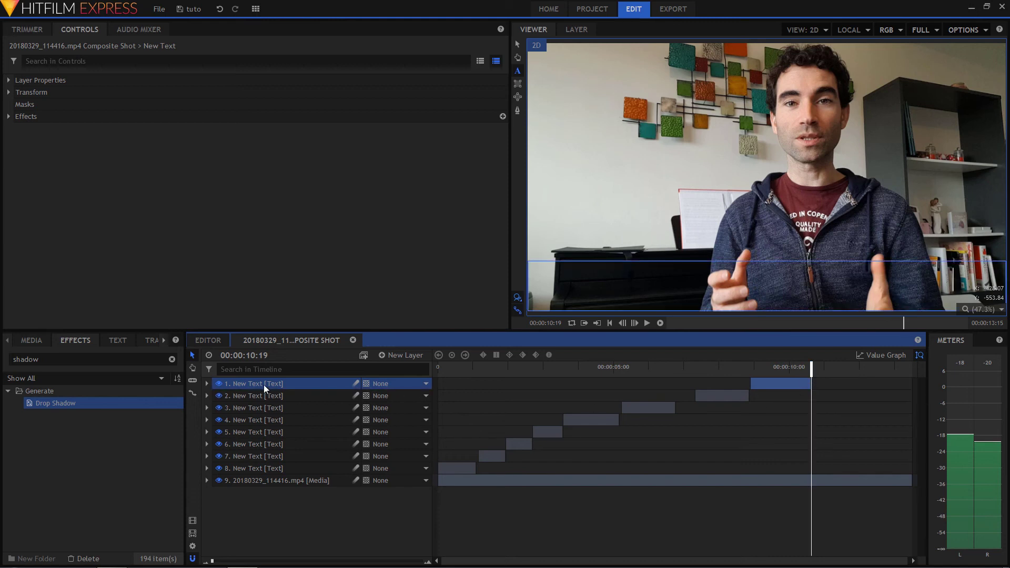
# Step: Paste a copy of the "je vais utiliser le logiciel gratuit" layer at 00:00:10:19, play its speech and shorten the layer's end to 00:00:12:03
pyautogui.hotkey('ctrl', 'v')
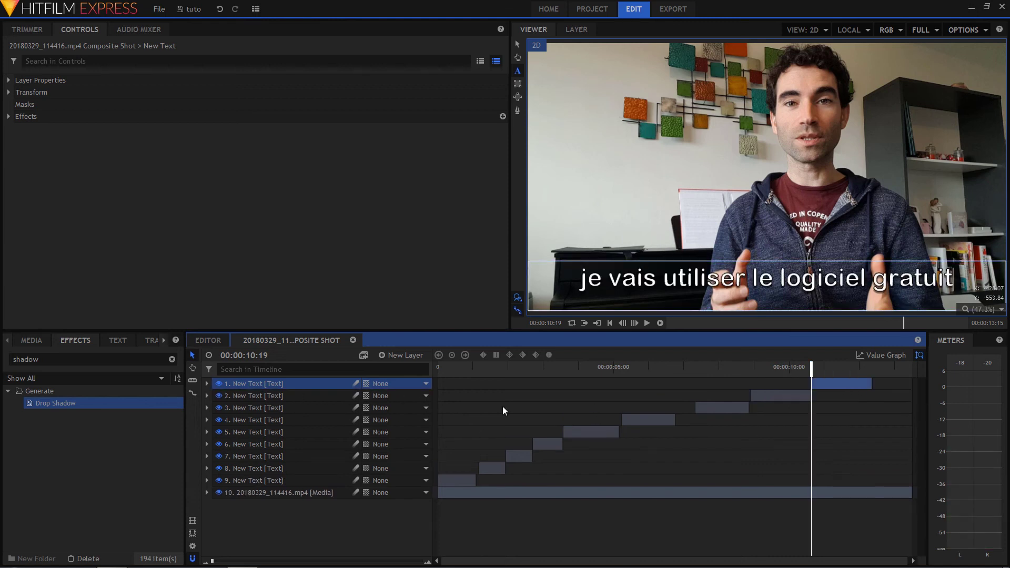
pyautogui.press('space')
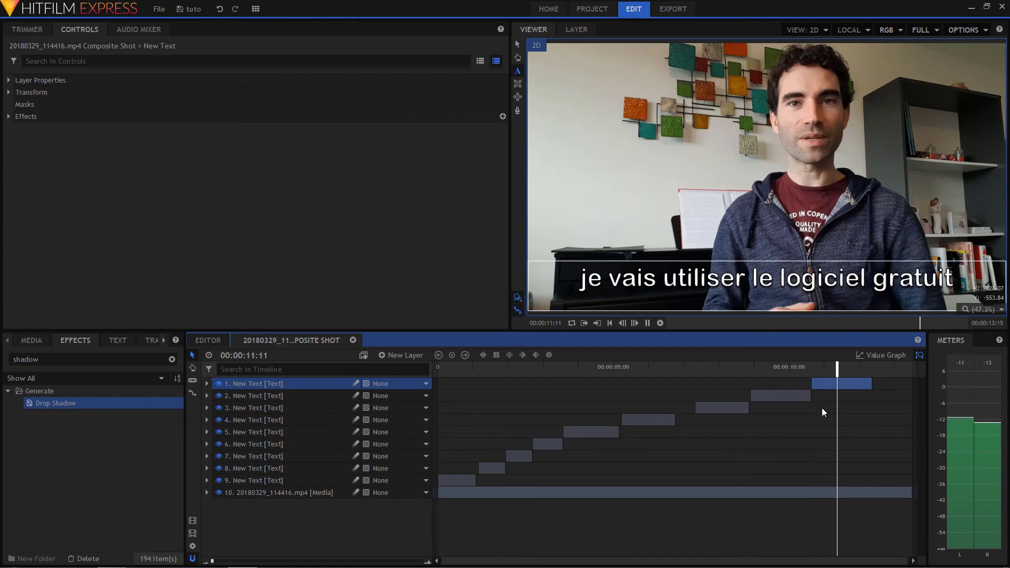
pyautogui.press('space')
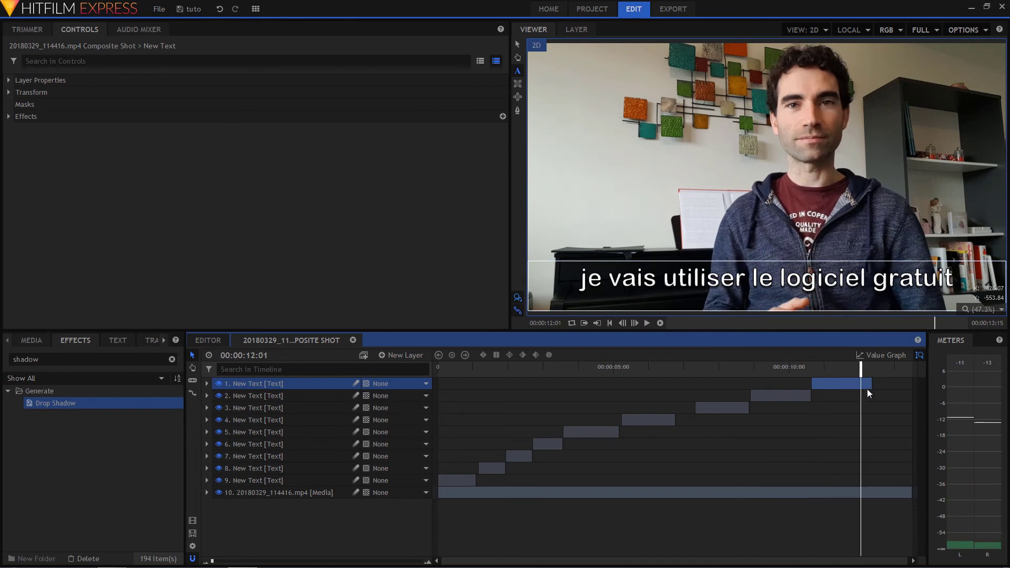
pyautogui.moveTo(872, 387); pyautogui.dragTo(863, 387)
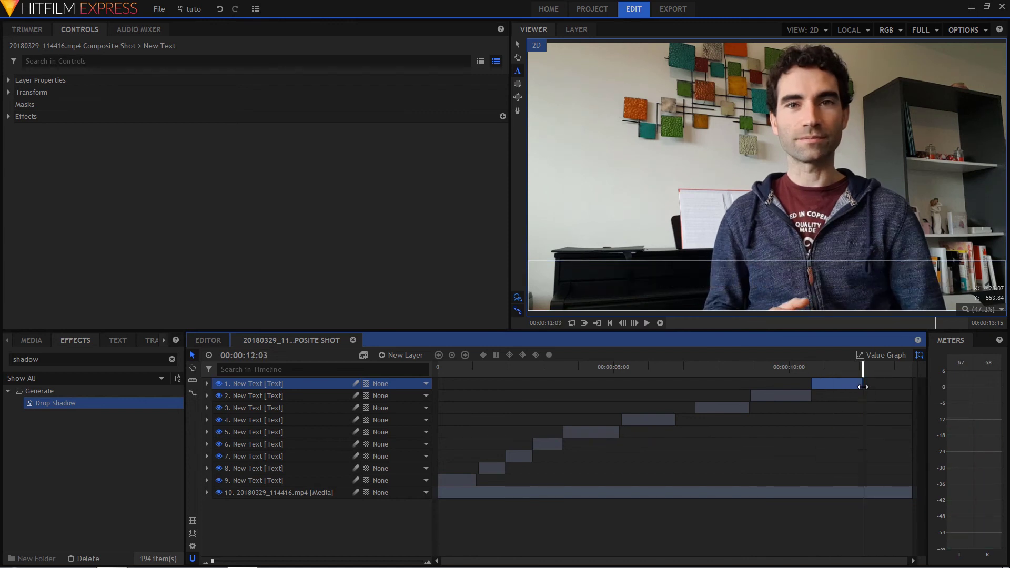
# Step: Replace the newest layer's caption with "HITFILM Express"
pyautogui.click(836, 367)
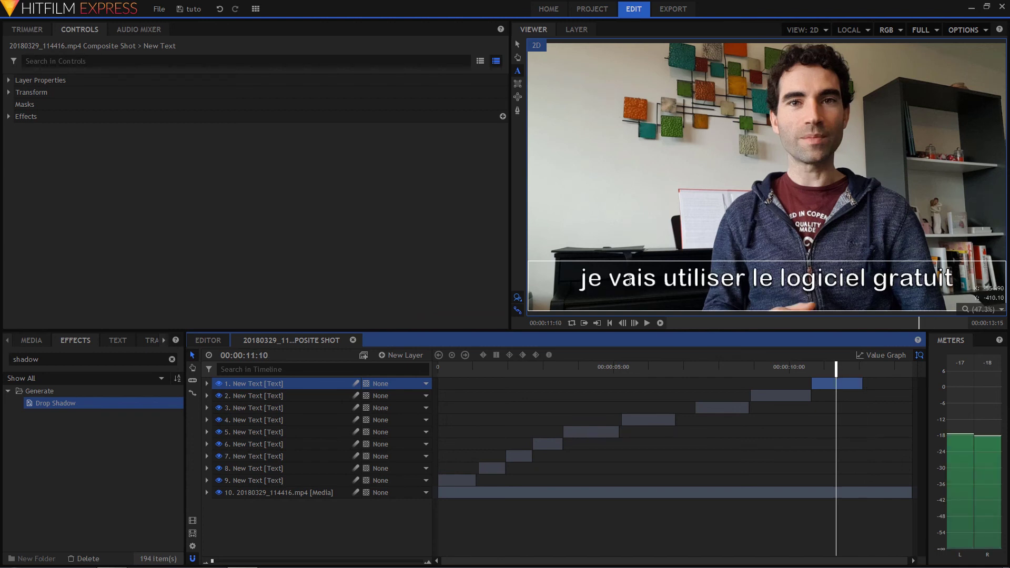
pyautogui.click(637, 280)
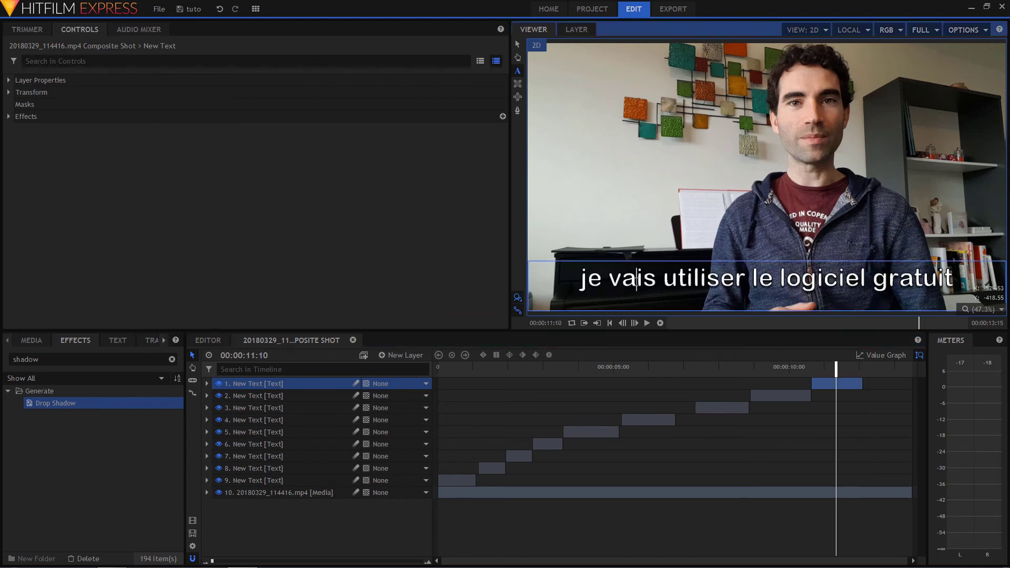
pyautogui.hotkey('ctrl', 'a')
pyautogui.write('HITFI')
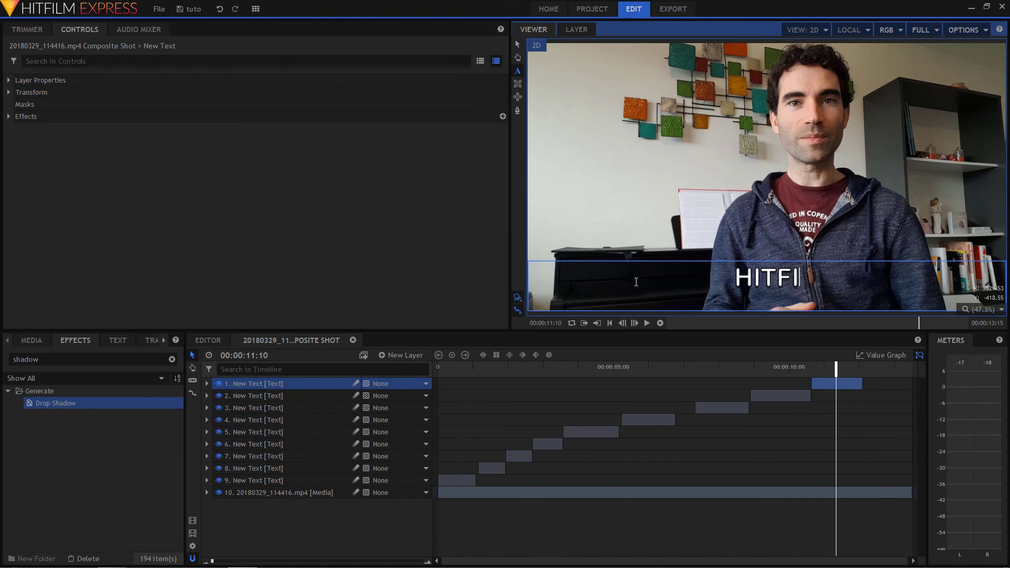
pyautogui.write('LM E')
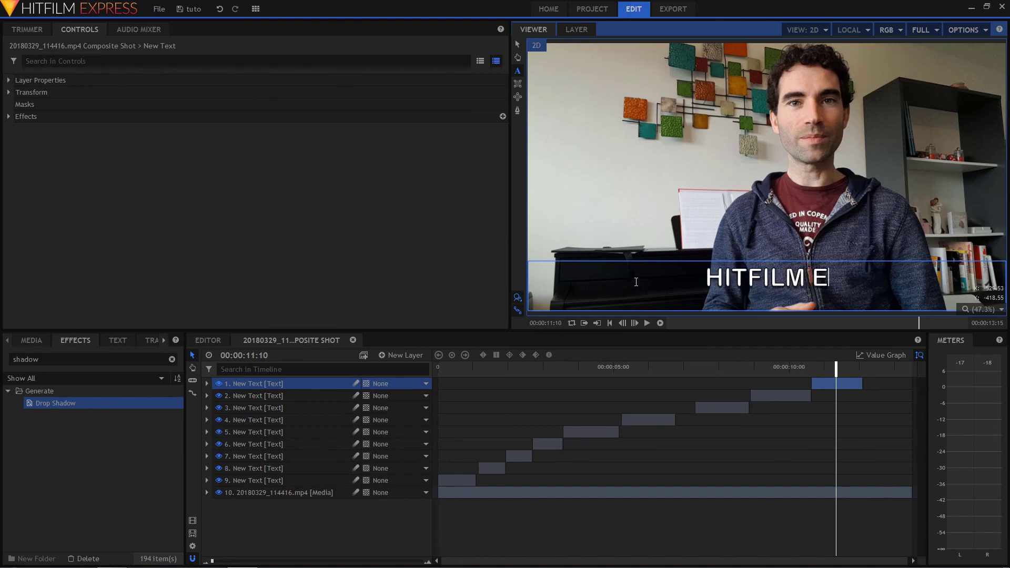
pyautogui.write('xpress')
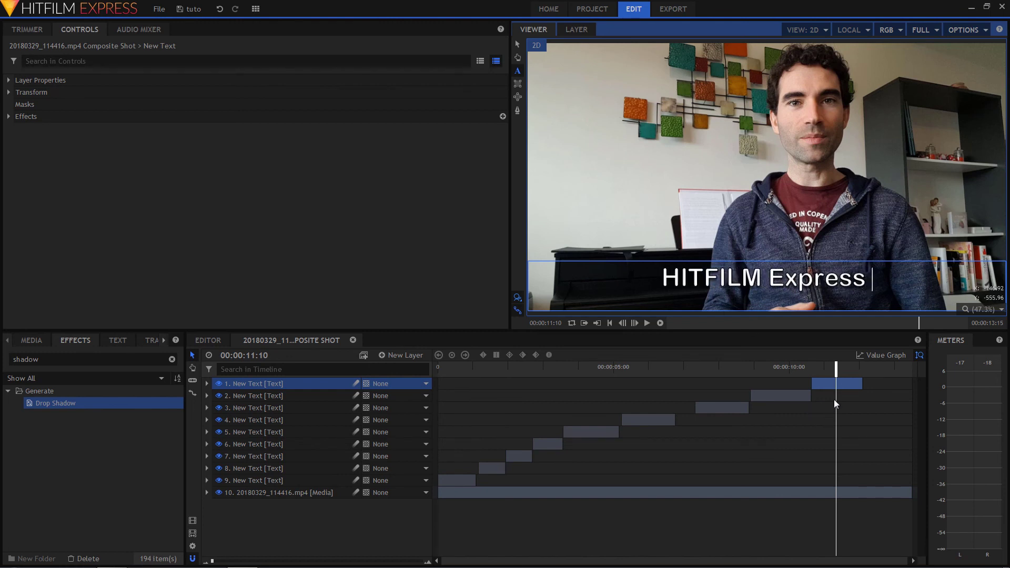
pyautogui.press('BackSpace')
# Step: Replay the "HITFILM Express" caption with the following speech, and move the playhead to 00:00:12:10 for the next caption's start
pyautogui.click(825, 379)
pyautogui.press('space')
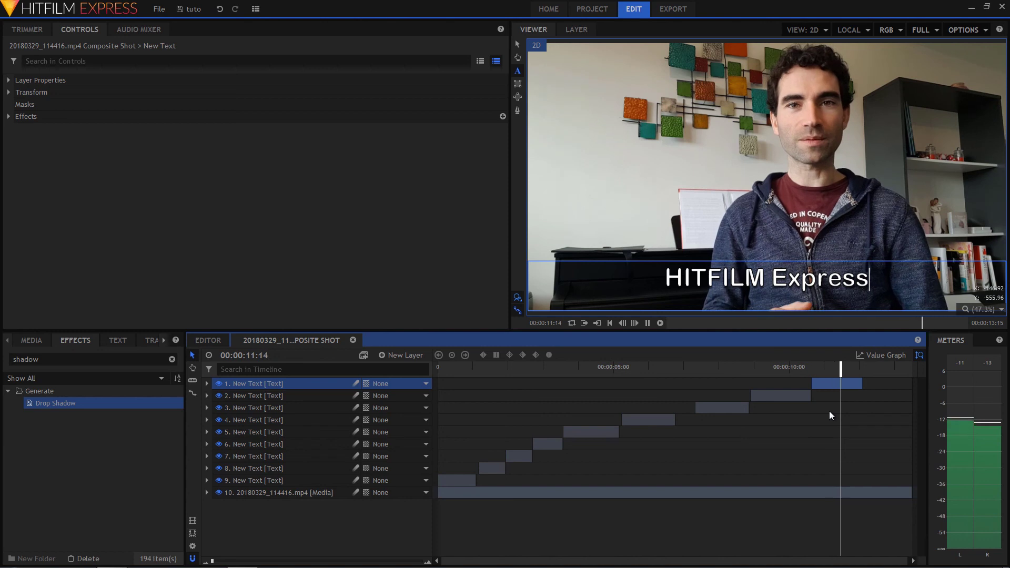
pyautogui.press('space')
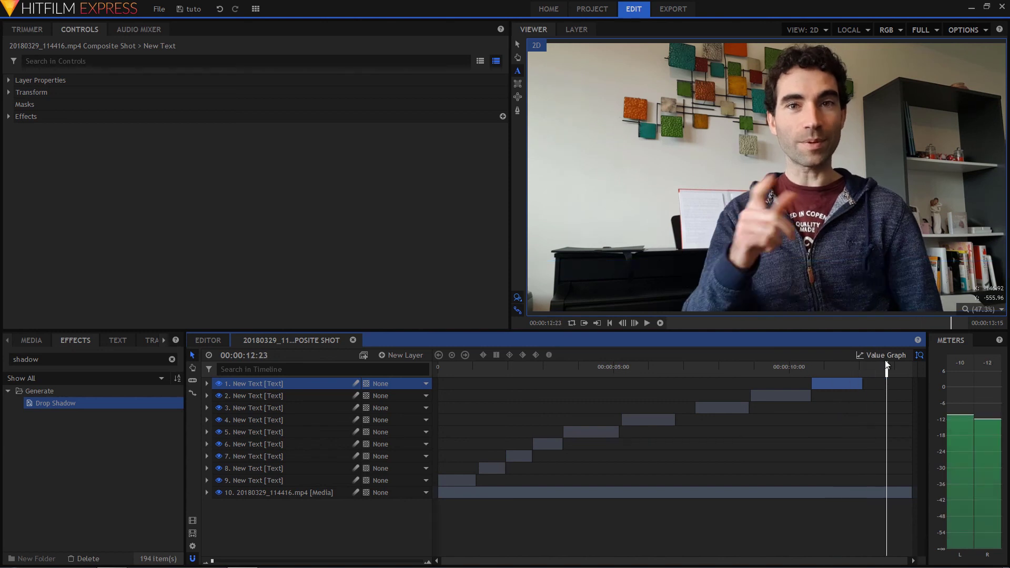
pyautogui.moveTo(888, 364); pyautogui.dragTo(871, 368)
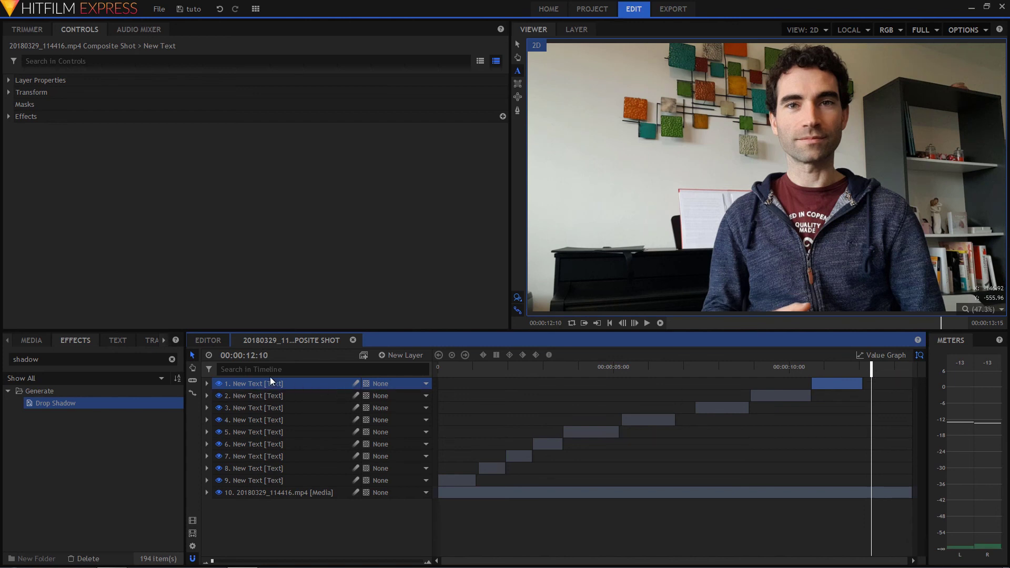
# Step: Paste a copy of the "HITFILM Express" layer at 00:00:12:10, play its speech and replace its caption with "C'est parti !"
pyautogui.hotkey('ctrl', 'v')
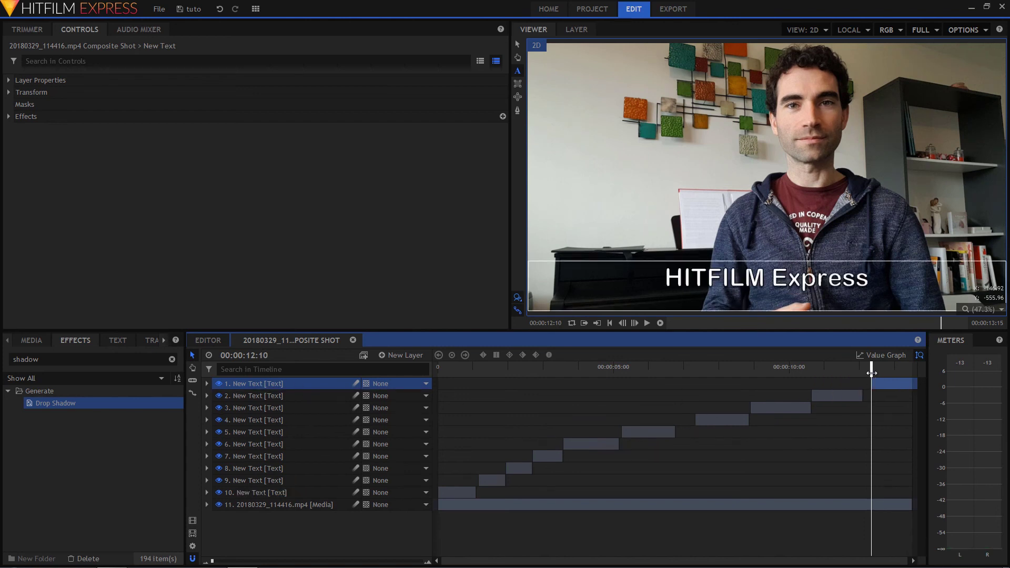
pyautogui.press('space')
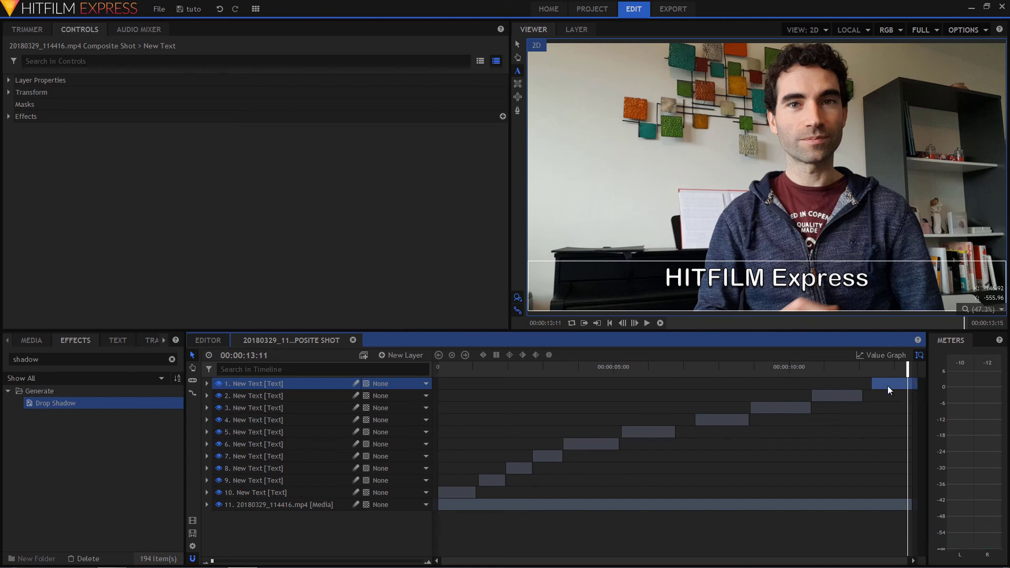
pyautogui.moveTo(868, 280); pyautogui.dragTo(671, 268)
pyautogui.write("C'e")
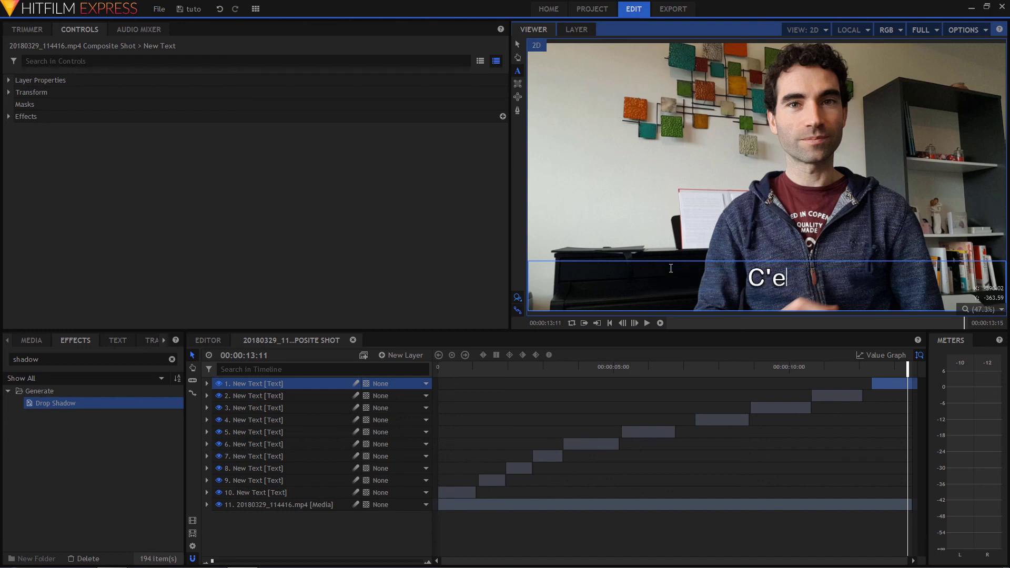
pyautogui.write('st parti !')
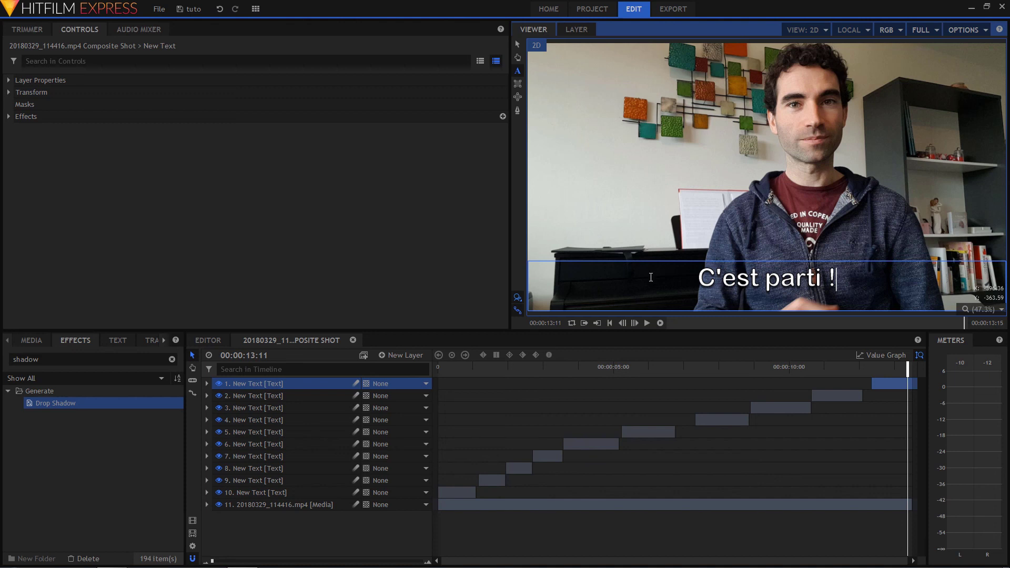
# Step: Return to the main editor timeline and play the subtitled composite shot from start to end
pyautogui.click(215, 340)
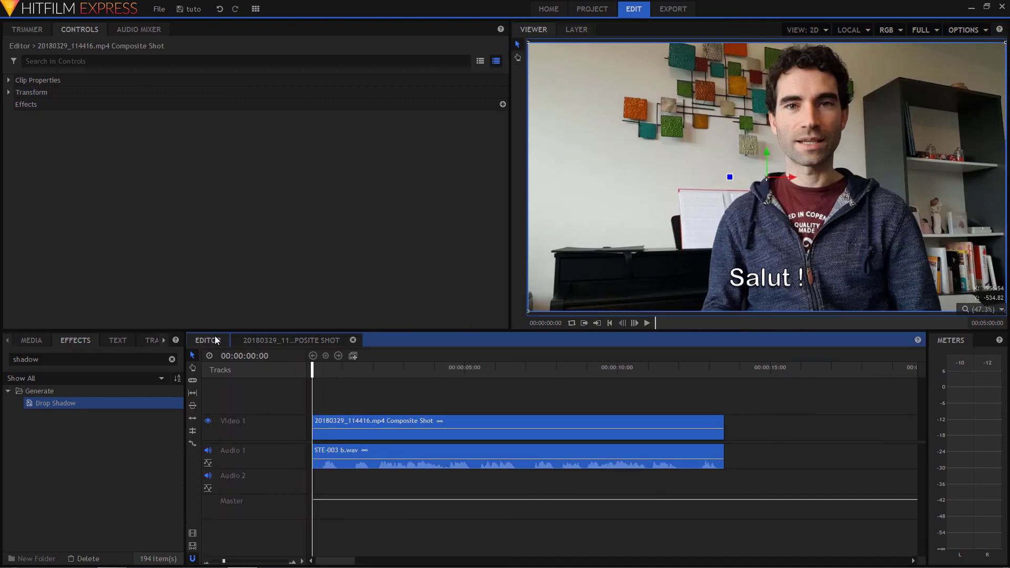
pyautogui.press('space')
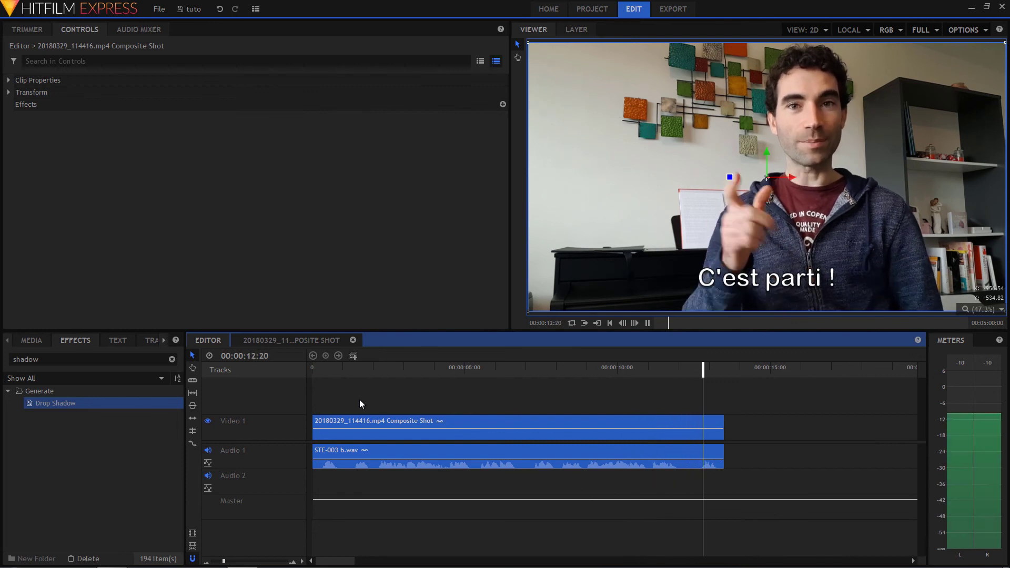
pyautogui.press('space')
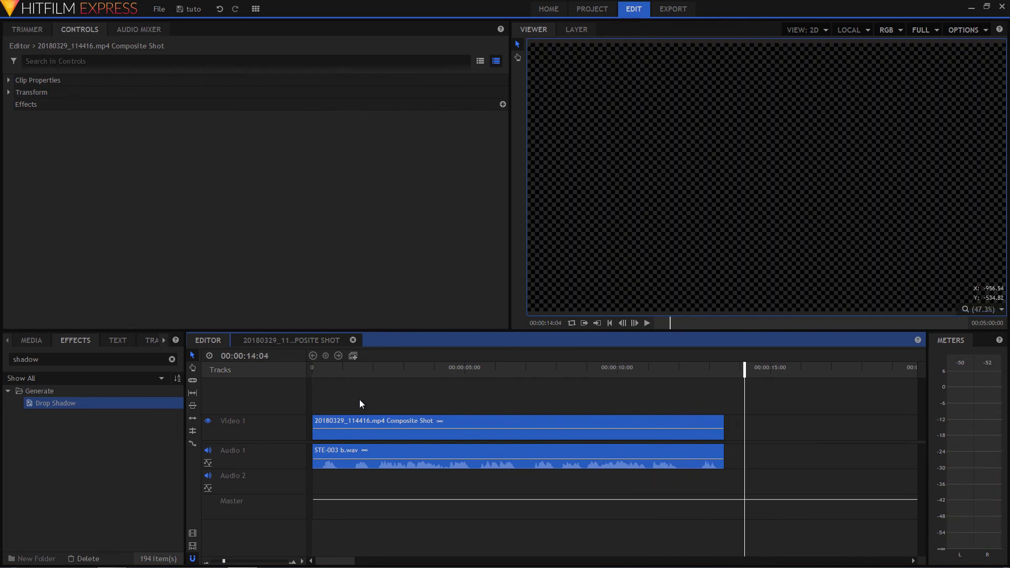